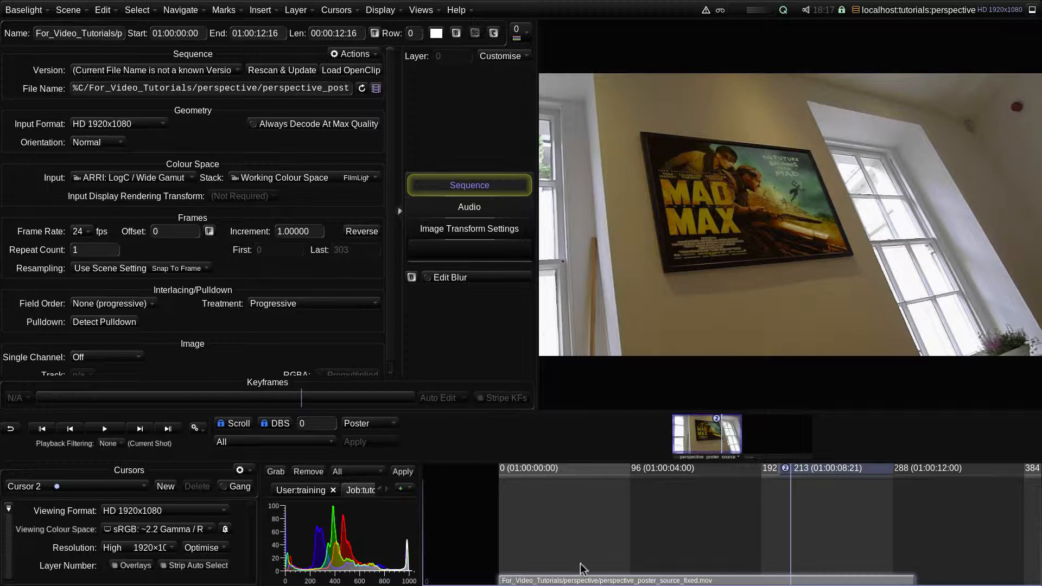
Insert a Perspective layer on the poster clip
left_click(266, 14)
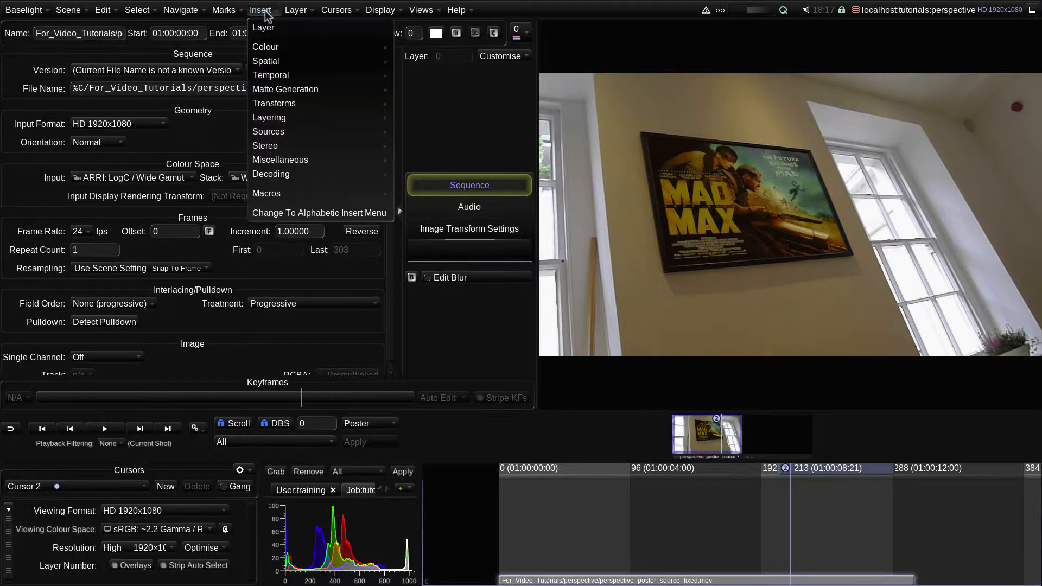
mouse_move(293, 106)
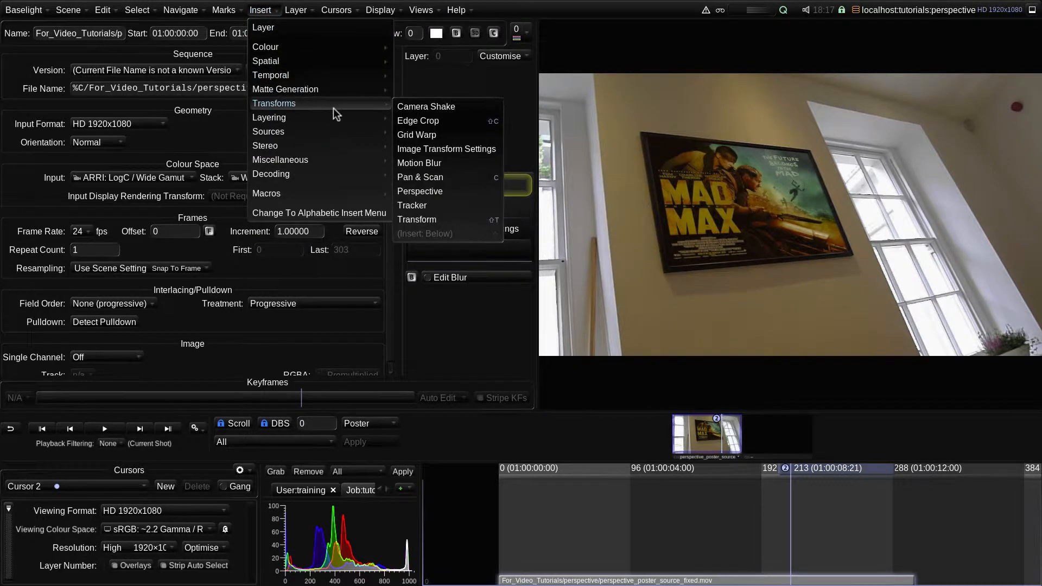
left_click(440, 195)
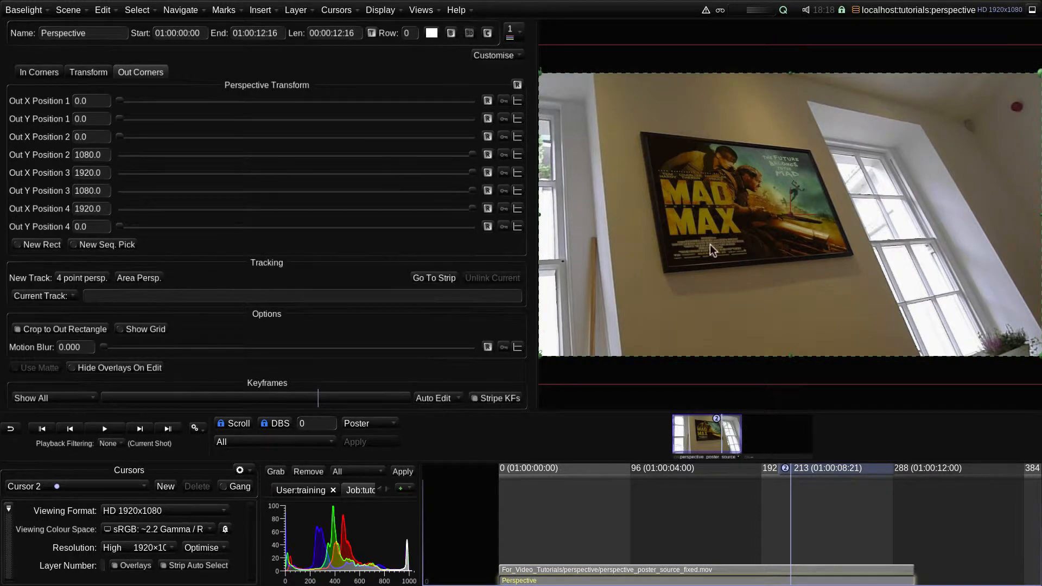
Offset out corner 1 to about X 88.5, Y 112.9 and out corner 3 to about X 1725.2, Y 967.1
scroll(707, 243, "down", 4)
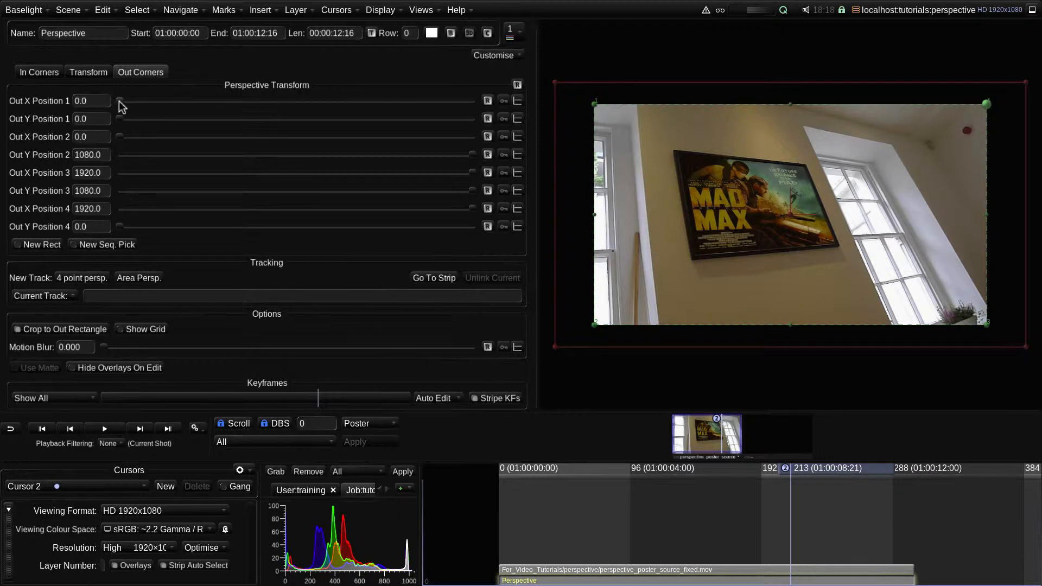
left_click_drag(121, 101, 158, 119)
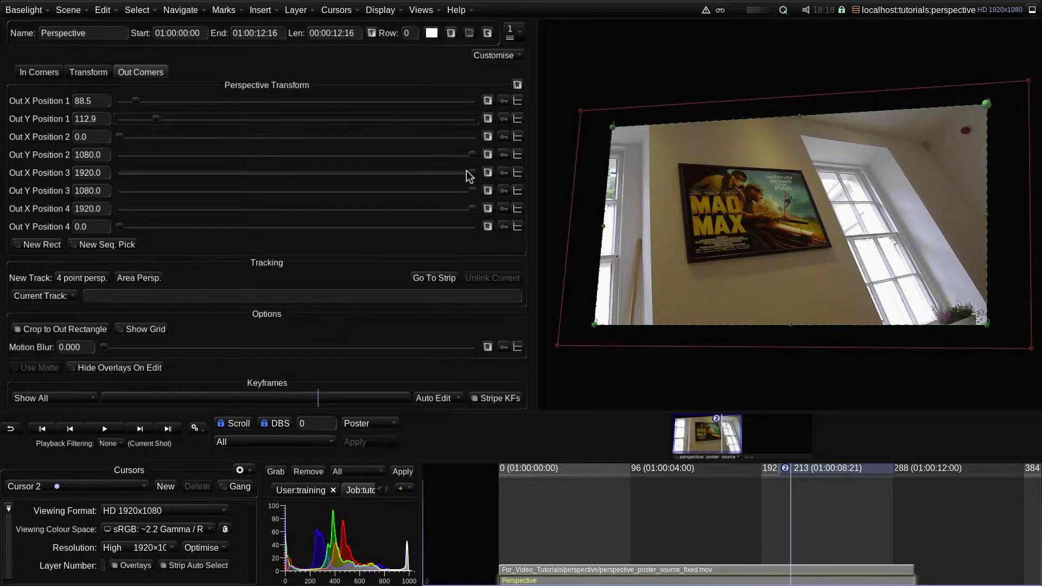
left_click_drag(469, 174, 434, 192)
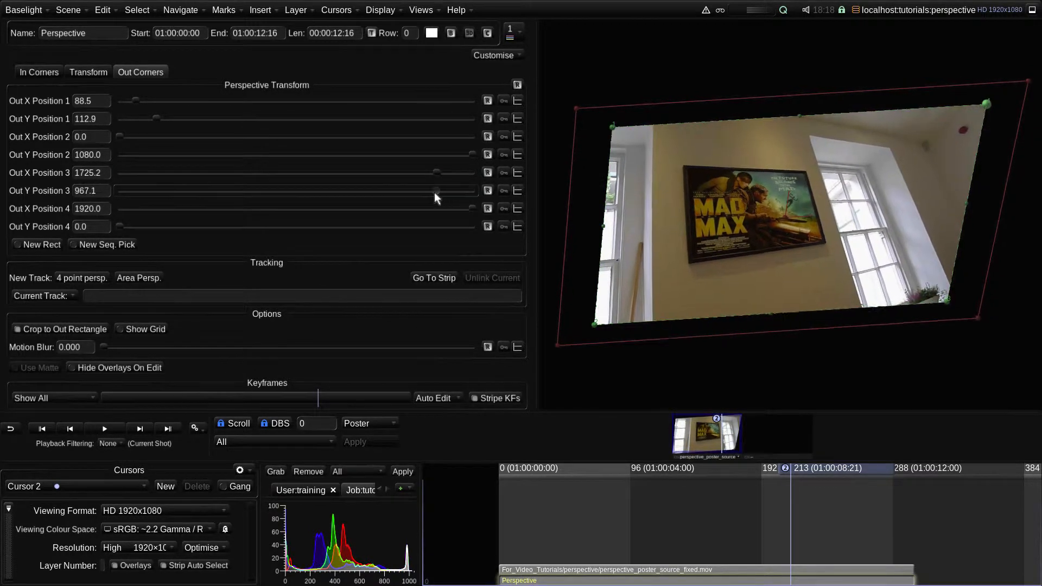
Reposition the image's two left out corners in the viewer, corner 1 to about (-81, -39) and corner 2 to about (198, 960)
left_click(597, 323)
left_click_drag(596, 322, 578, 343)
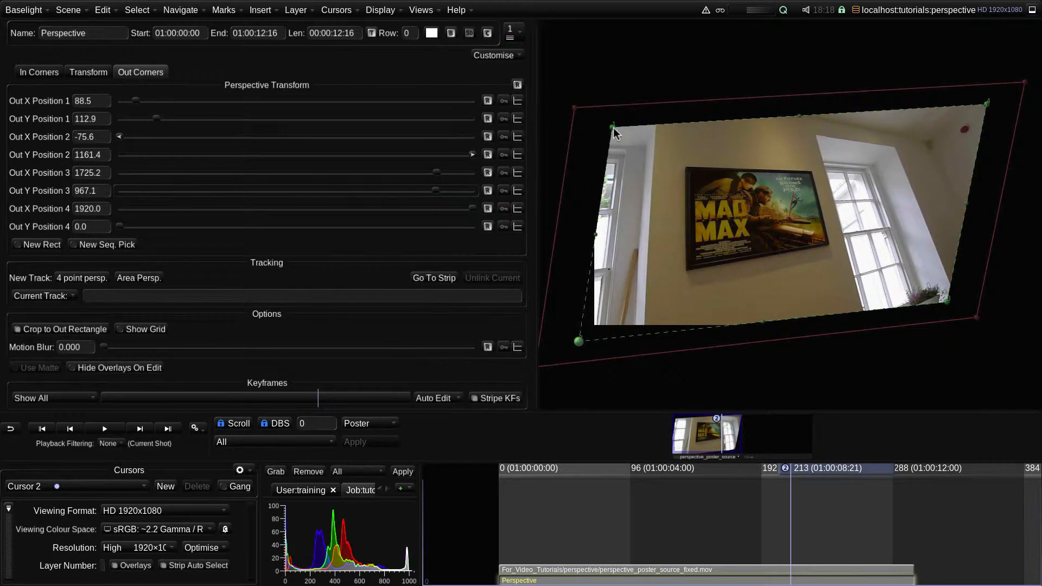
left_click_drag(613, 128, 577, 95)
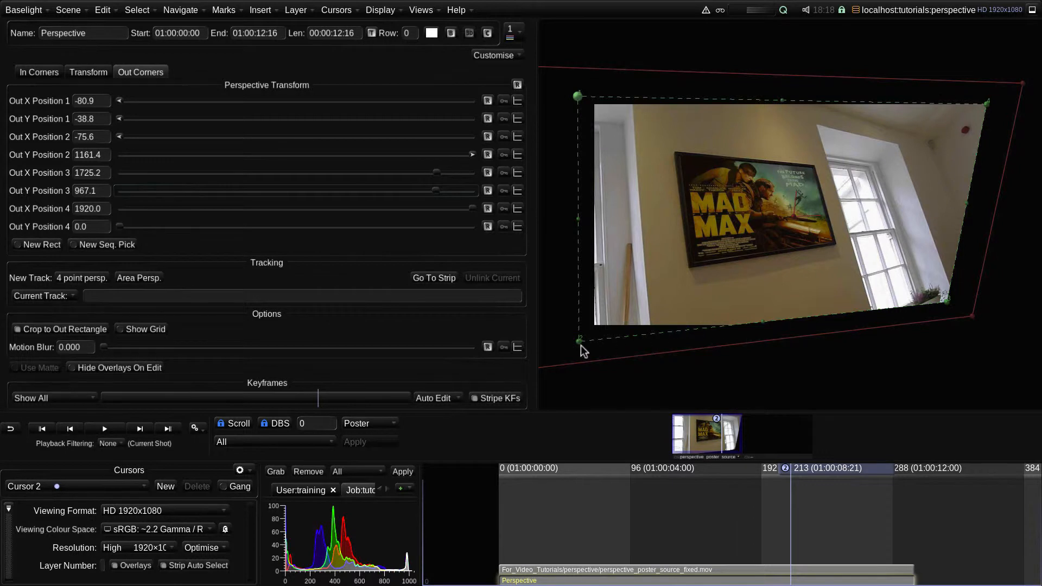
left_click_drag(578, 343, 635, 297)
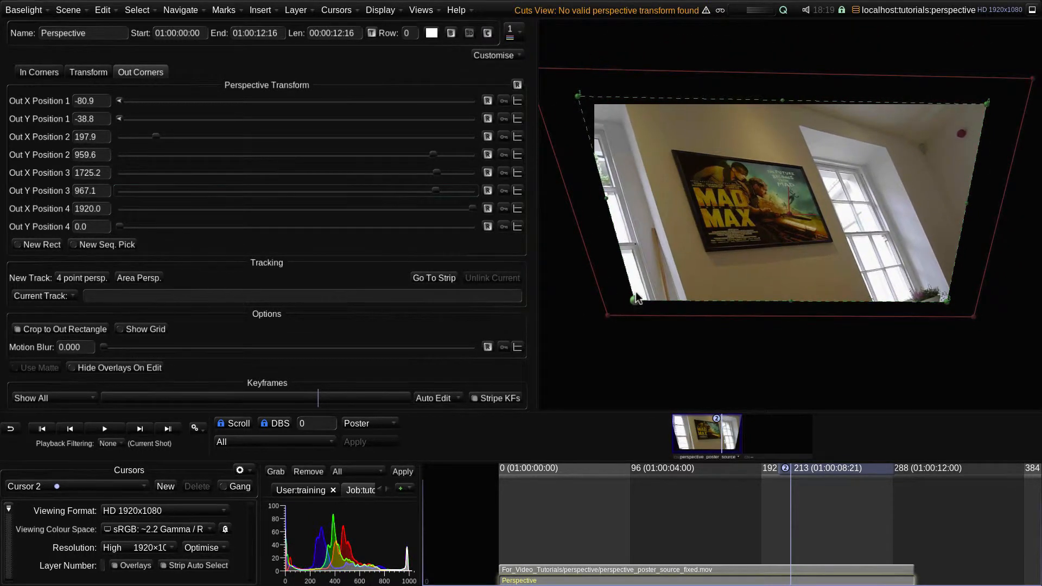
Shift the left, right and bottom edges of the out rectangle inward and place out corner 2 at about (174, 758)
left_click_drag(610, 203, 650, 214)
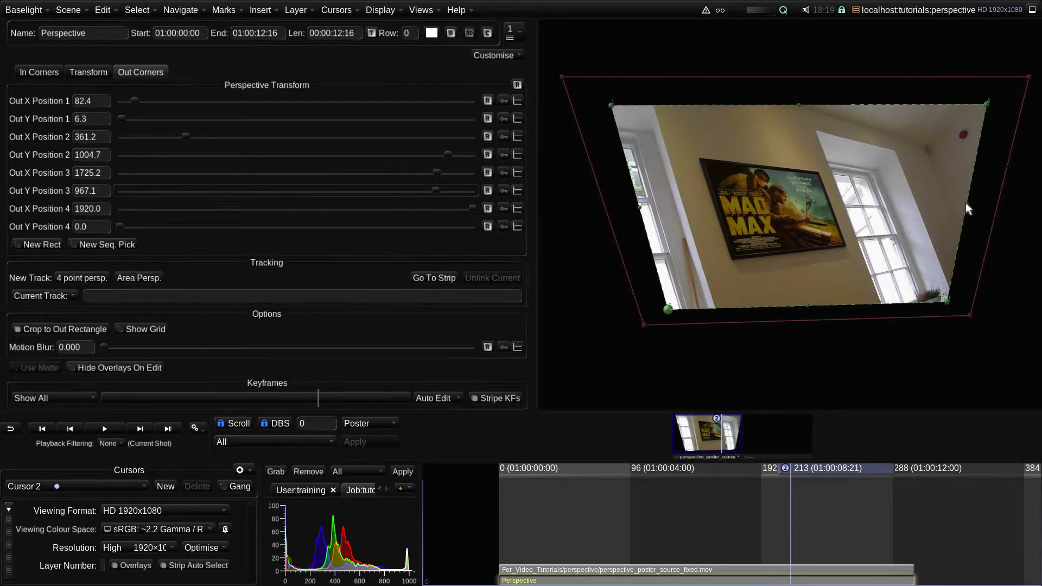
left_click_drag(965, 203, 895, 214)
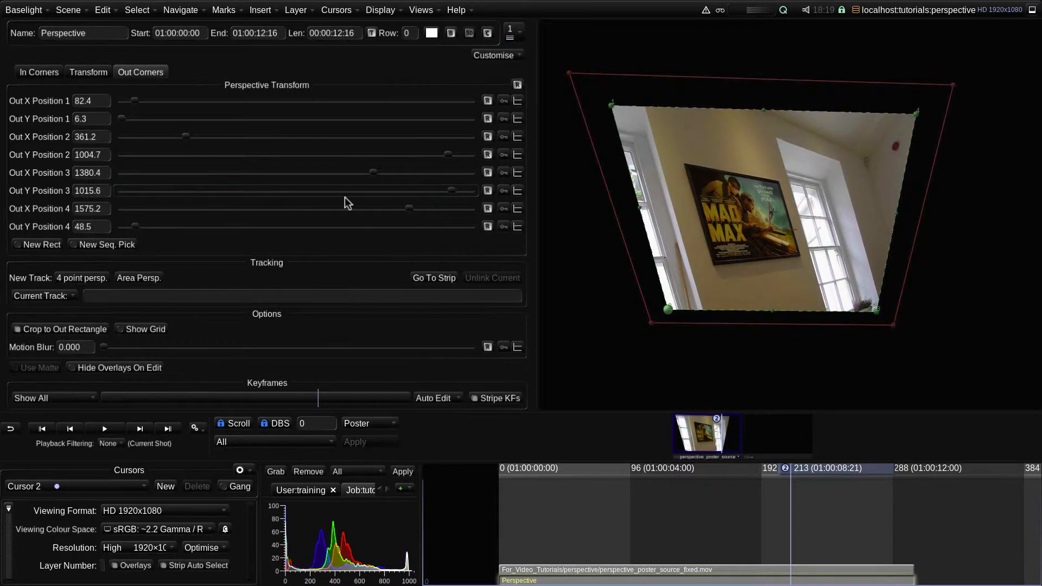
left_click_drag(776, 310, 762, 277)
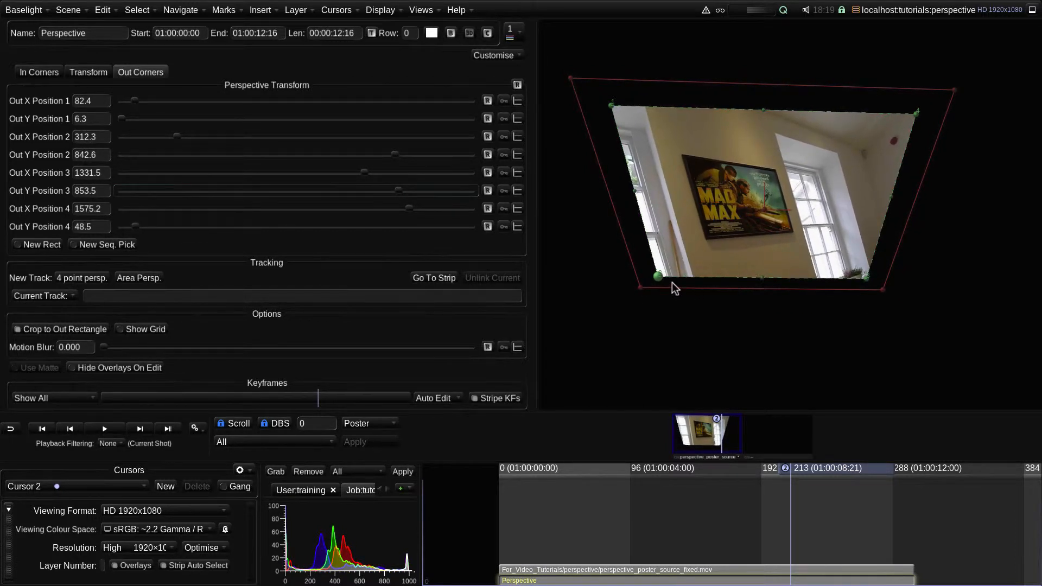
mouse_move(657, 276)
left_mouse_down()
mouse_move(653, 257)
mouse_move(638, 283)
mouse_move(649, 285)
mouse_move(629, 289)
mouse_move(615, 255)
mouse_move(645, 263)
left_mouse_up()
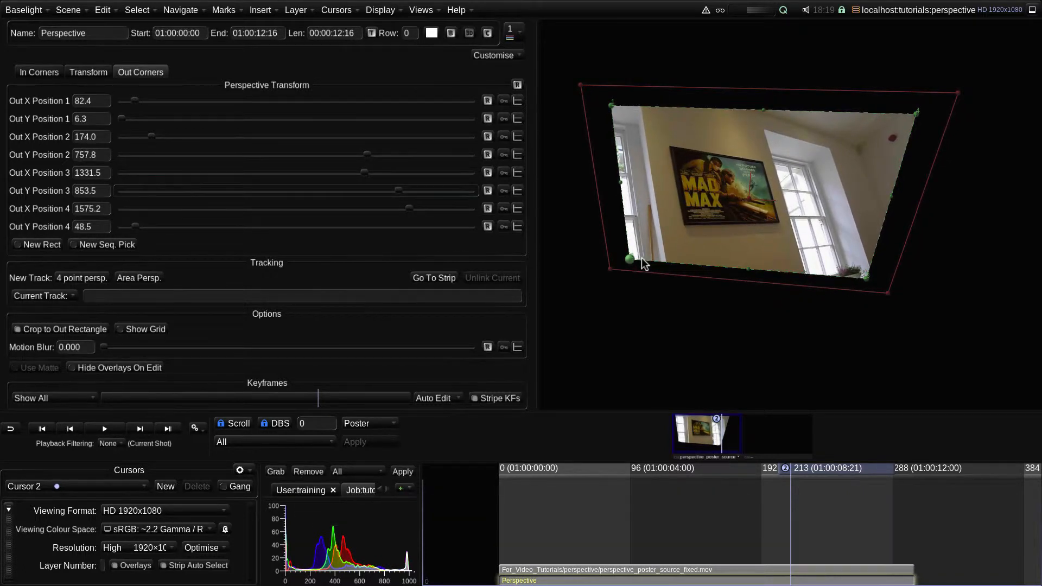
Reset out corners 4 and 3 individually, and reset the whole set of out corner positions to default
left_click(487, 209)
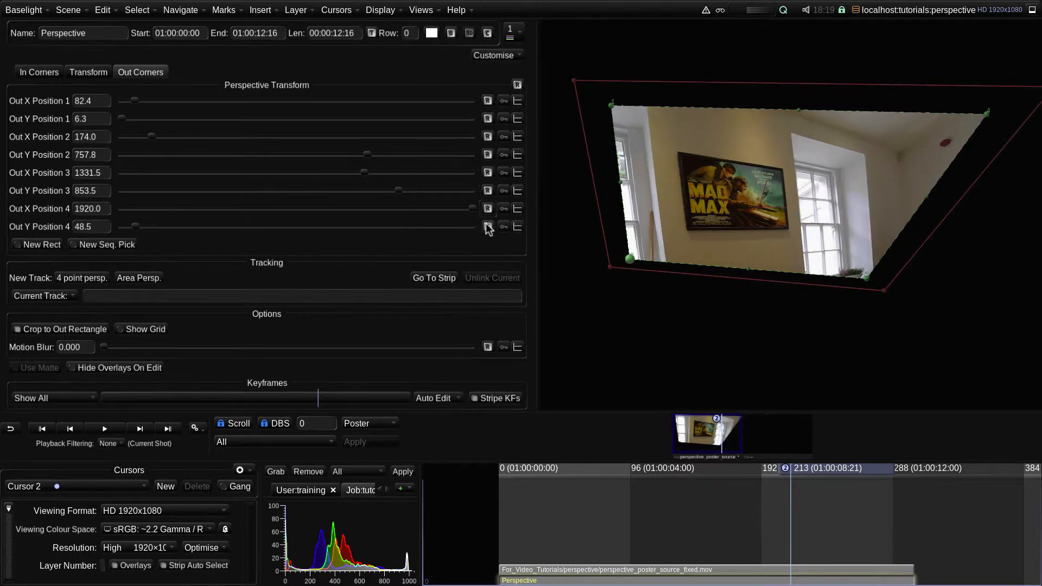
left_click(487, 227)
left_click(487, 191)
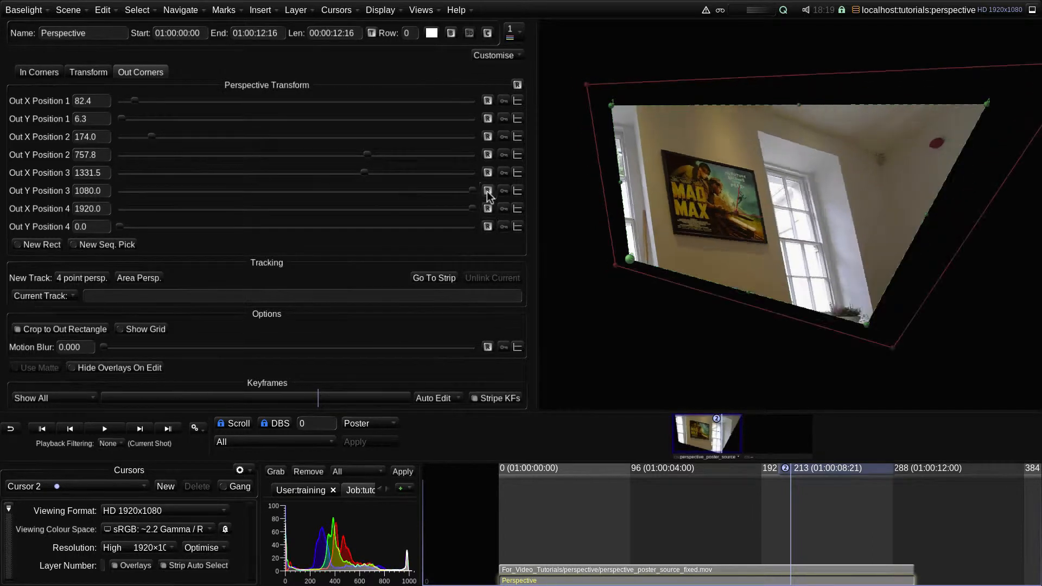
left_click(487, 173)
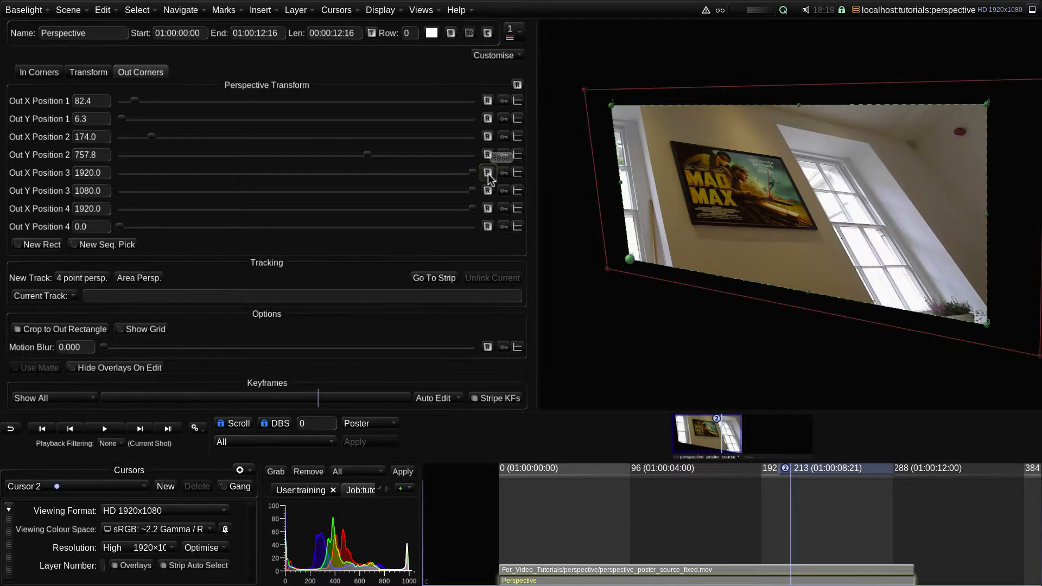
left_click(517, 85)
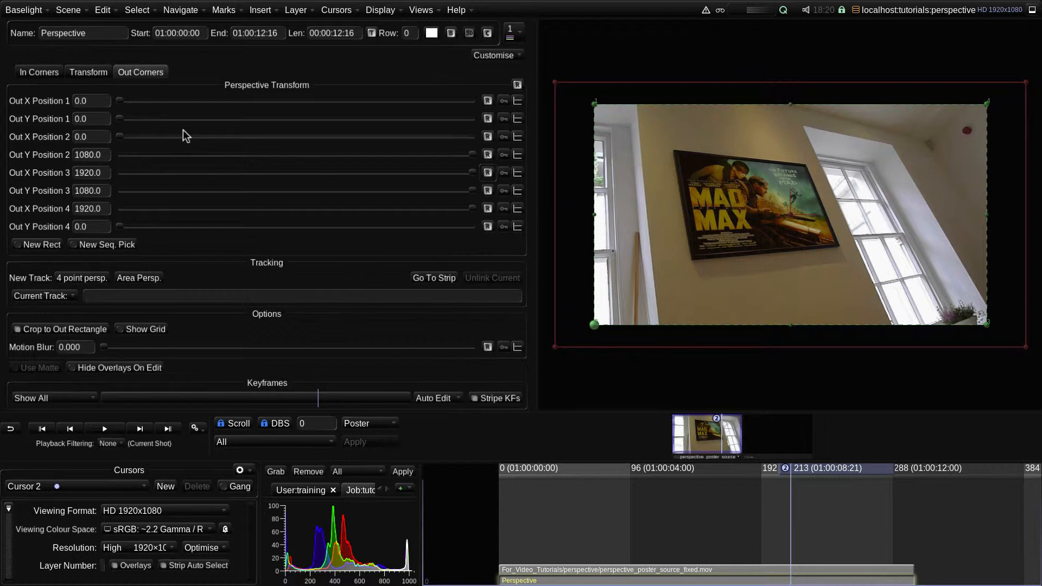
Place the four in corners on the Mad Max poster's corners, about (405, 240), (487, 745), (1183, 686) and (1040, 314)
left_click(38, 71)
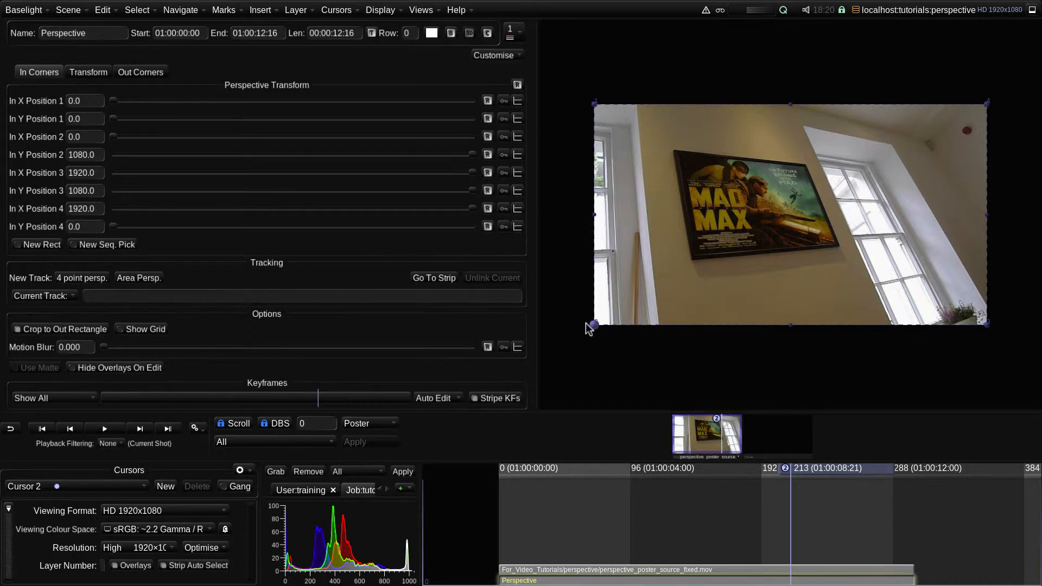
left_click_drag(593, 325, 694, 256)
left_click_drag(594, 104, 677, 153)
left_click_drag(987, 103, 807, 168)
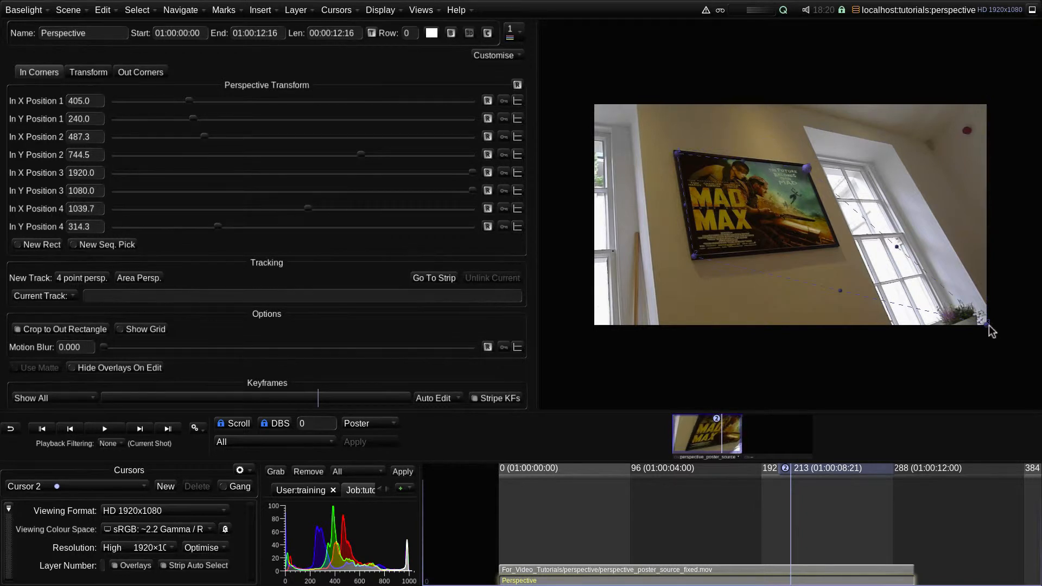
left_click_drag(986, 325, 835, 244)
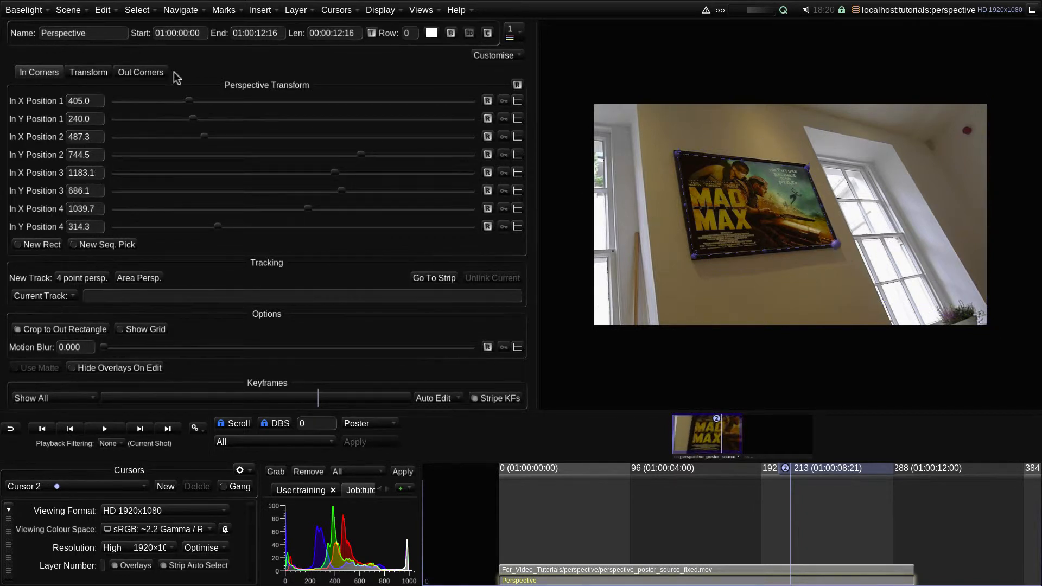
Pull the four out corners inward individually, with corner 1 at about (140, 75) and corner 2 at about (81, 978)
left_click(144, 71)
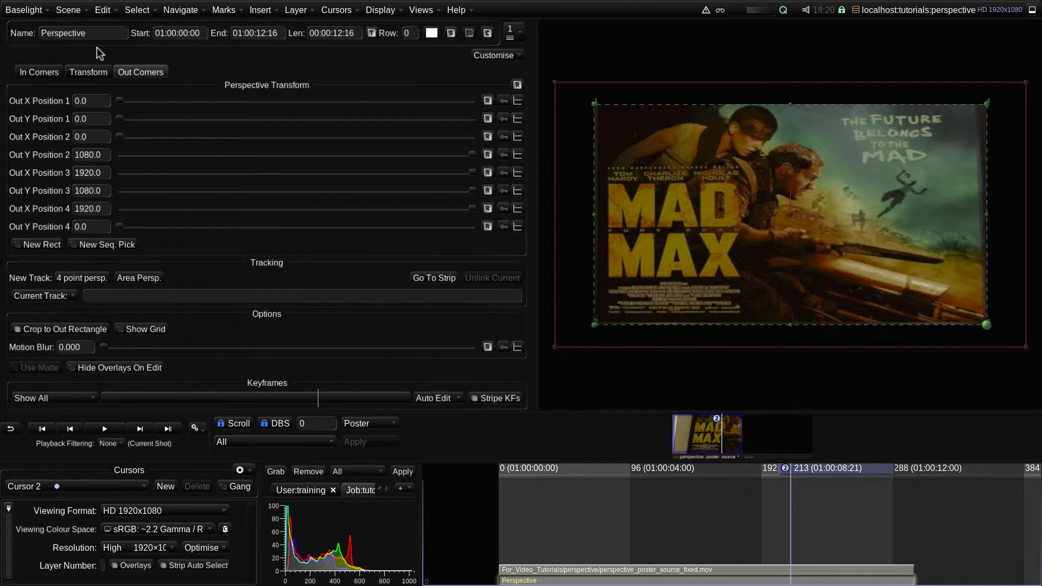
left_click(31, 72)
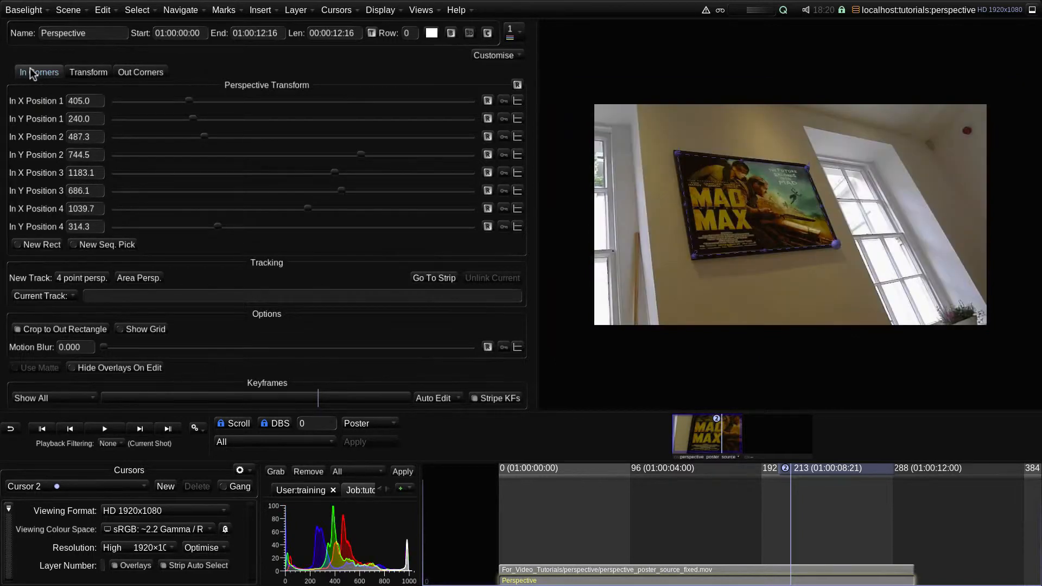
left_click(138, 73)
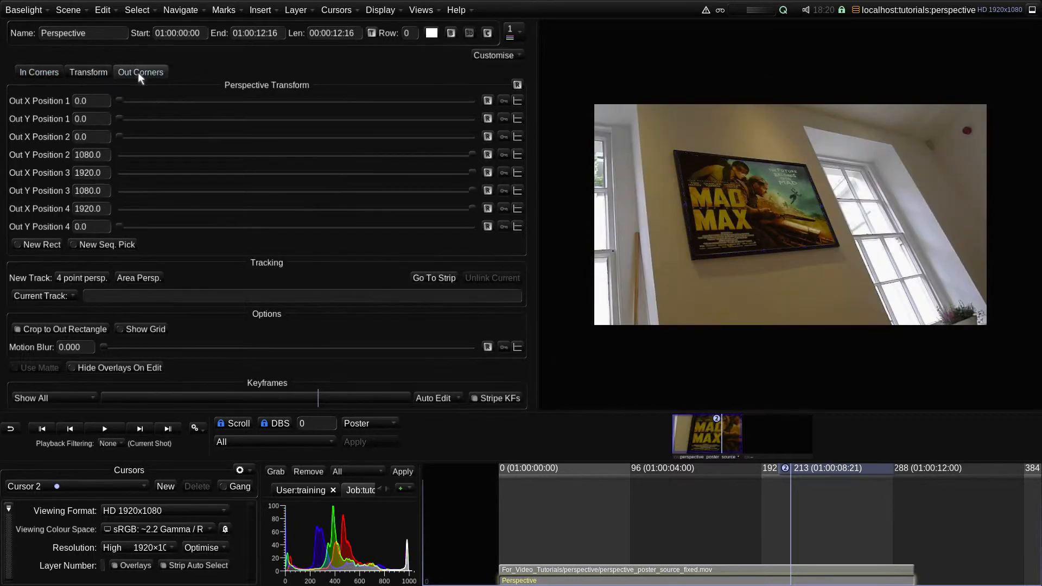
left_click_drag(633, 139, 640, 147)
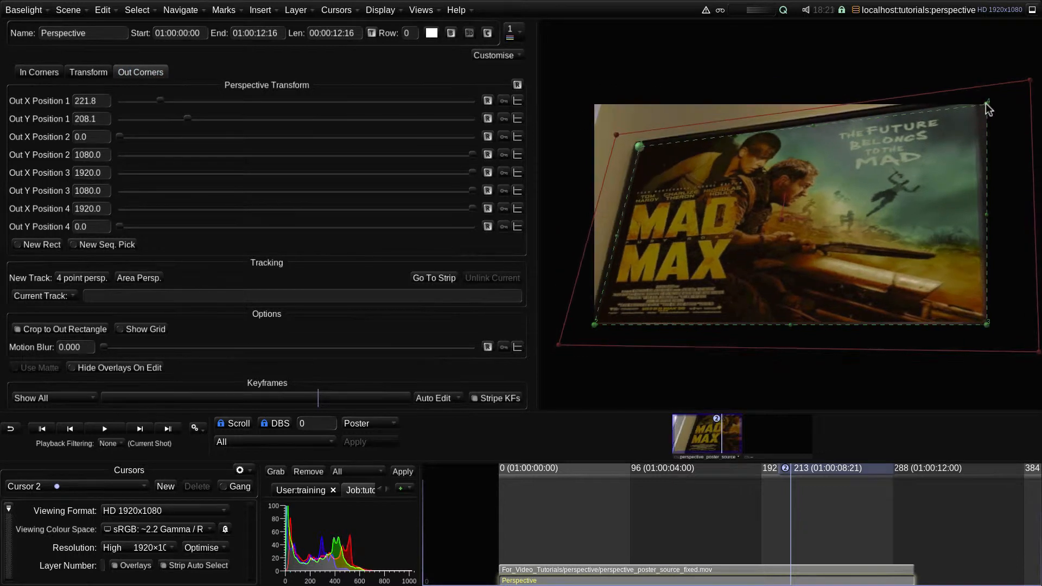
left_click_drag(986, 105, 906, 150)
left_click_drag(594, 325, 692, 258)
left_click_drag(985, 323, 918, 283)
left_click_drag(692, 259, 611, 305)
left_click_drag(639, 149, 622, 119)
Move the out rectangle's right, left and bottom edges inward, leaving corners at about (379, 81), (312, 906), (1263, 806) and (1207, 228)
left_click_drag(914, 220, 845, 216)
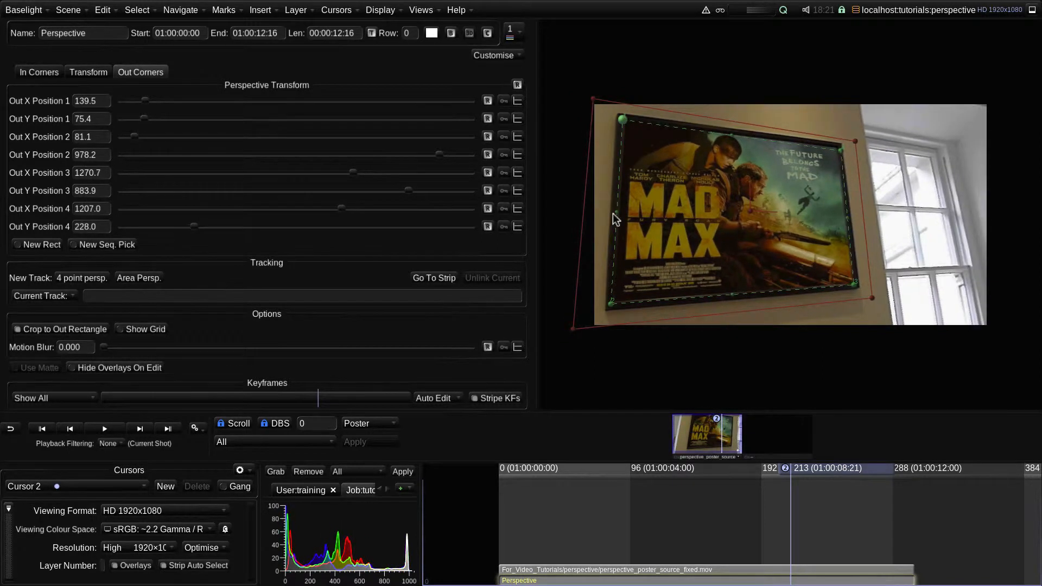
left_click_drag(617, 220, 670, 217)
left_click_drag(754, 292, 754, 277)
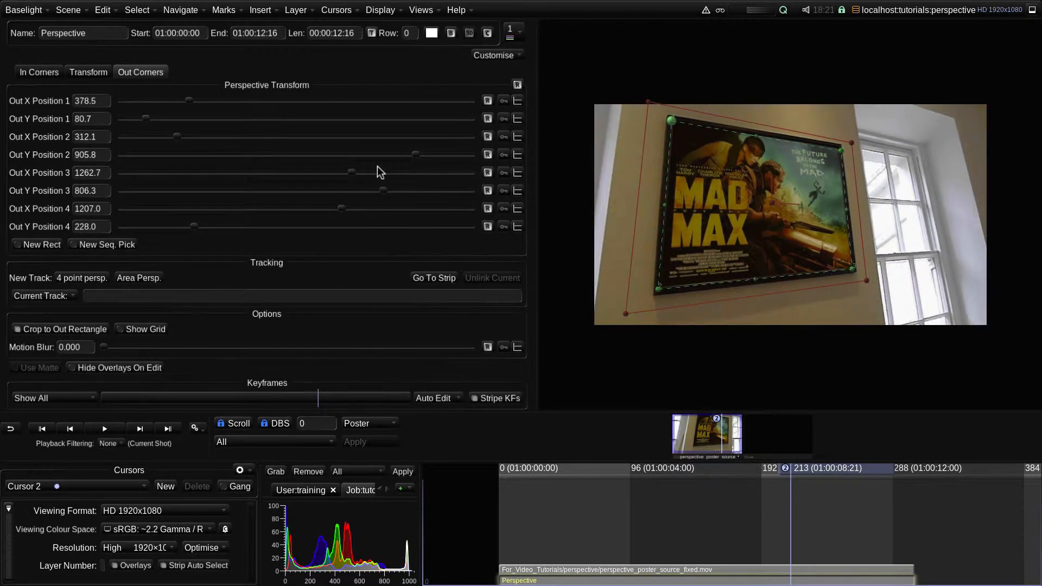
Move, scale to about 1.28 and slightly rotate the whole warped image freehand in the viewer, and show the perspective grid
left_click(49, 72)
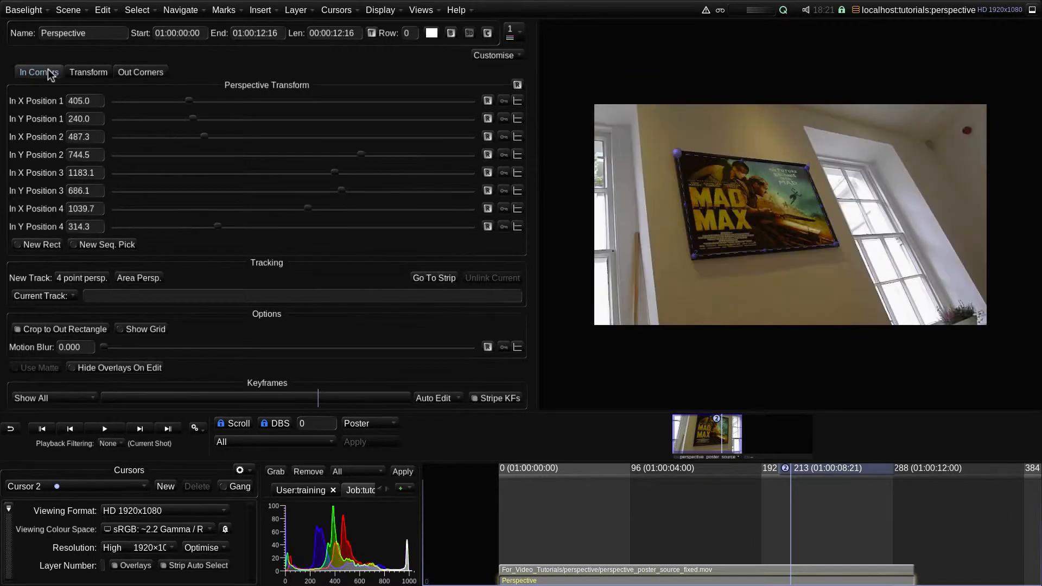
left_click(161, 78)
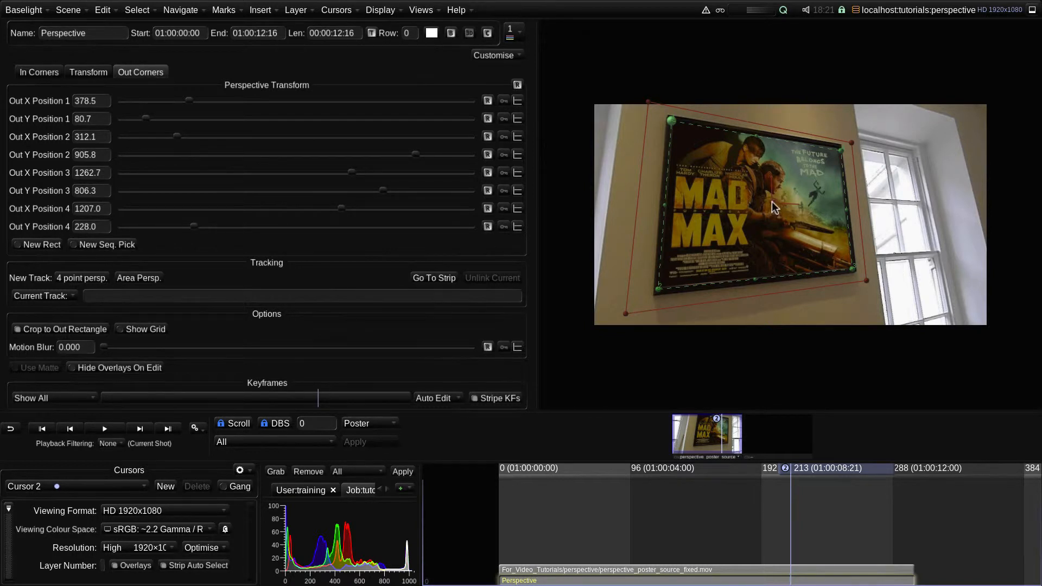
left_click_drag(771, 203, 791, 225)
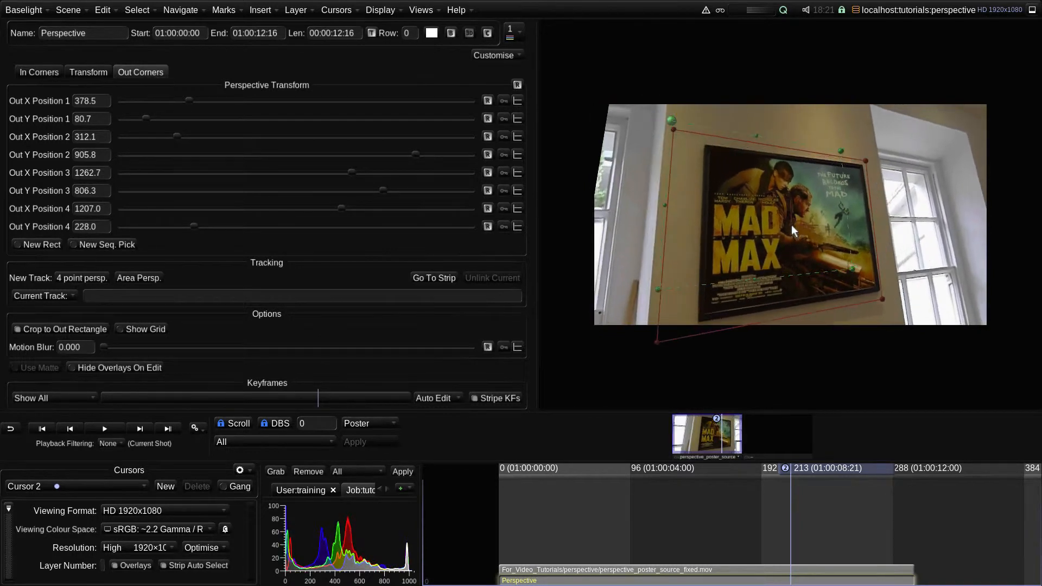
left_click_drag(640, 335, 548, 392)
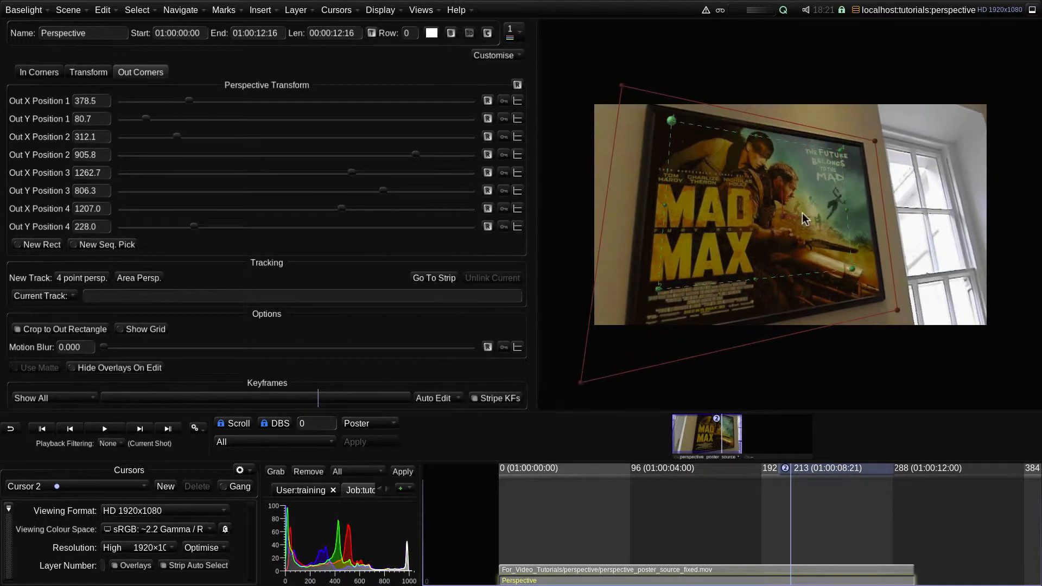
left_click_drag(803, 214, 802, 222)
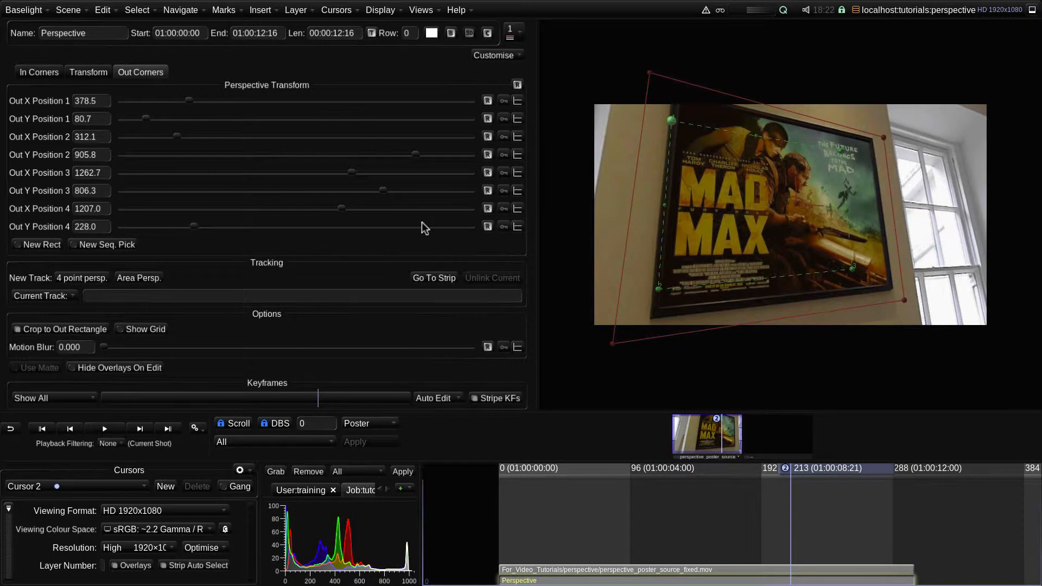
left_click(138, 333)
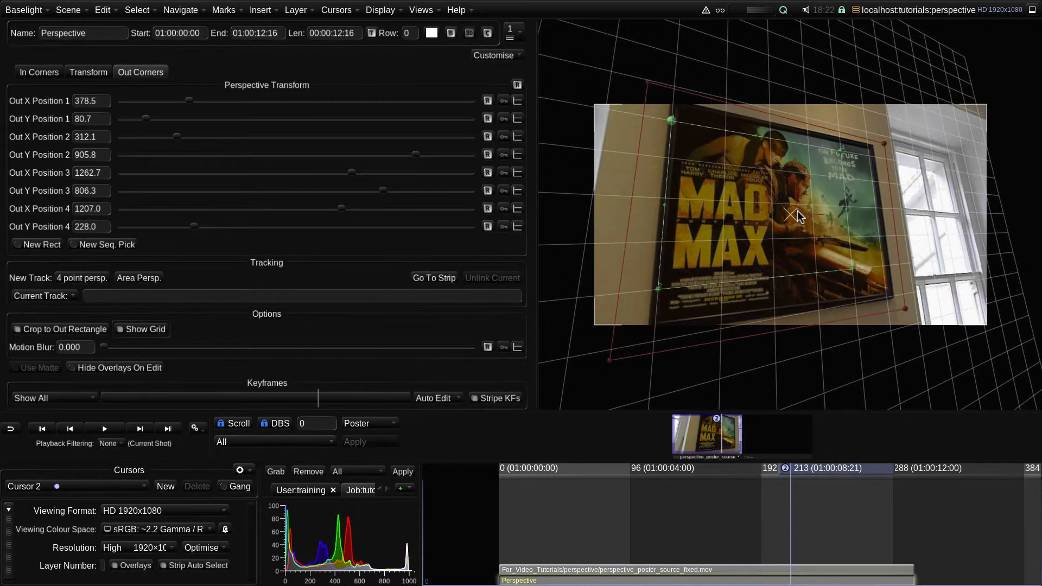
Set the perspective transform's Y position to about 201.2 and its X and Y scale to about 1.070, and return to the out corners
left_click(97, 75)
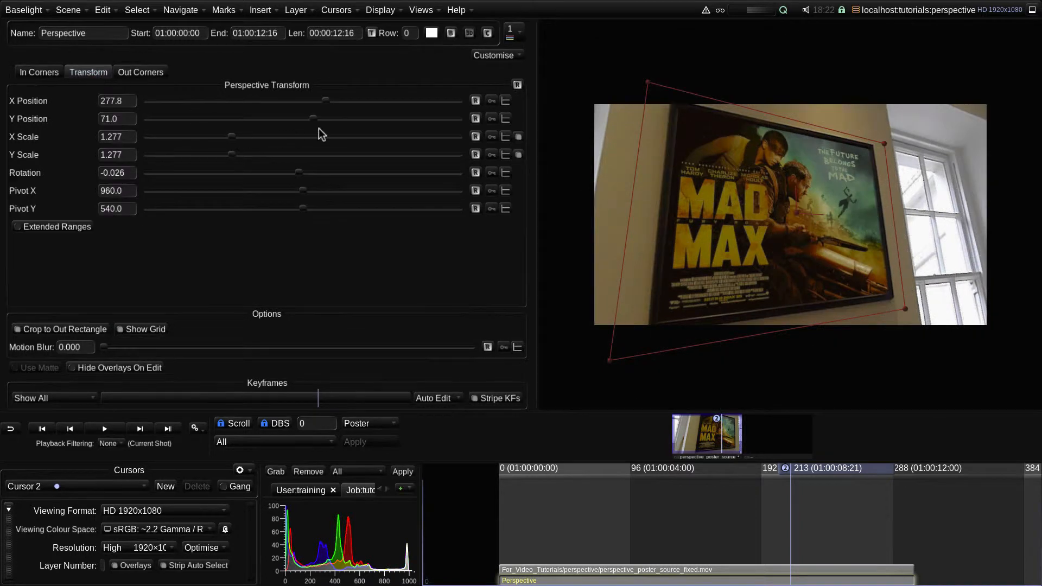
left_click_drag(315, 120, 339, 120)
left_click_drag(234, 137, 214, 140)
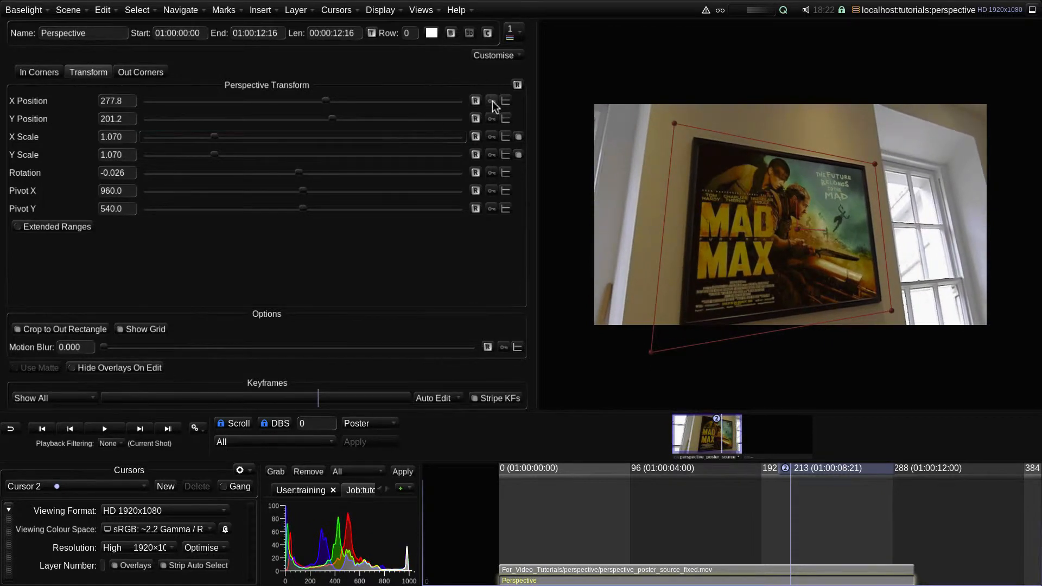
left_click(147, 76)
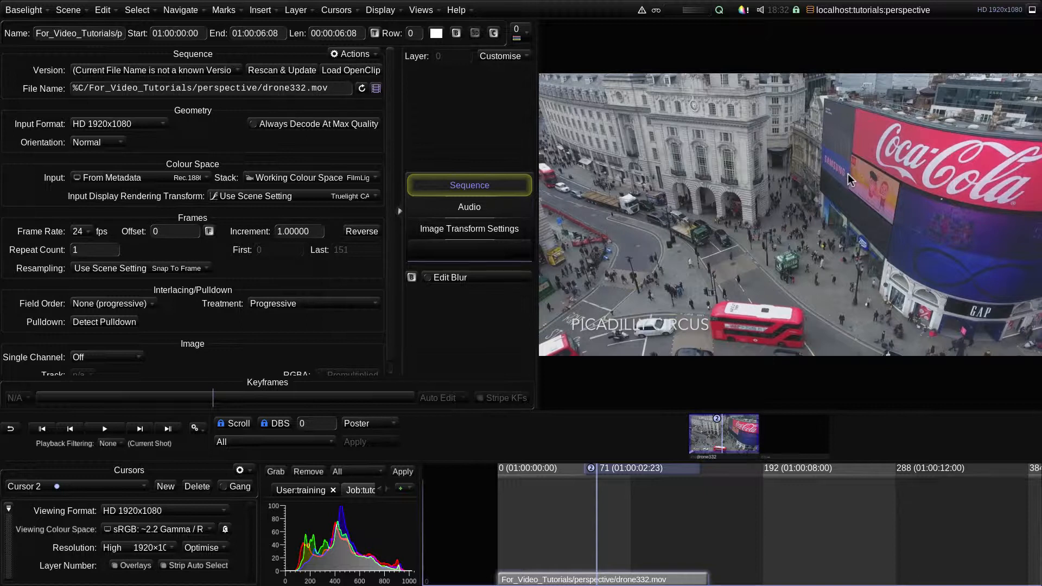
Composite perspective_poster_source_fixed over the drone shot on a new layer with Matte From Foreground Alpha, and open the foreground Perspective's in corners
key("p")
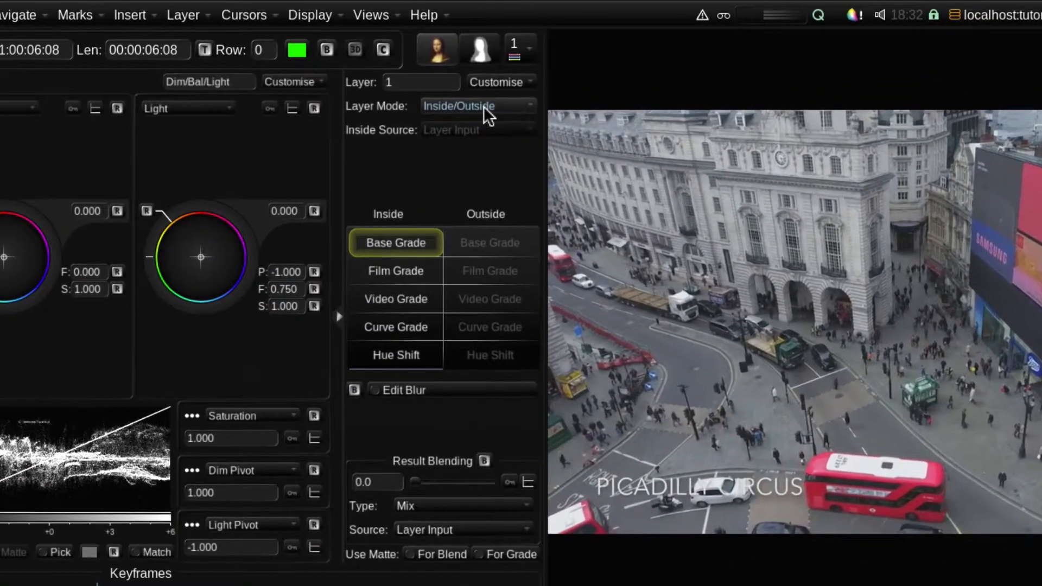
left_click(491, 82)
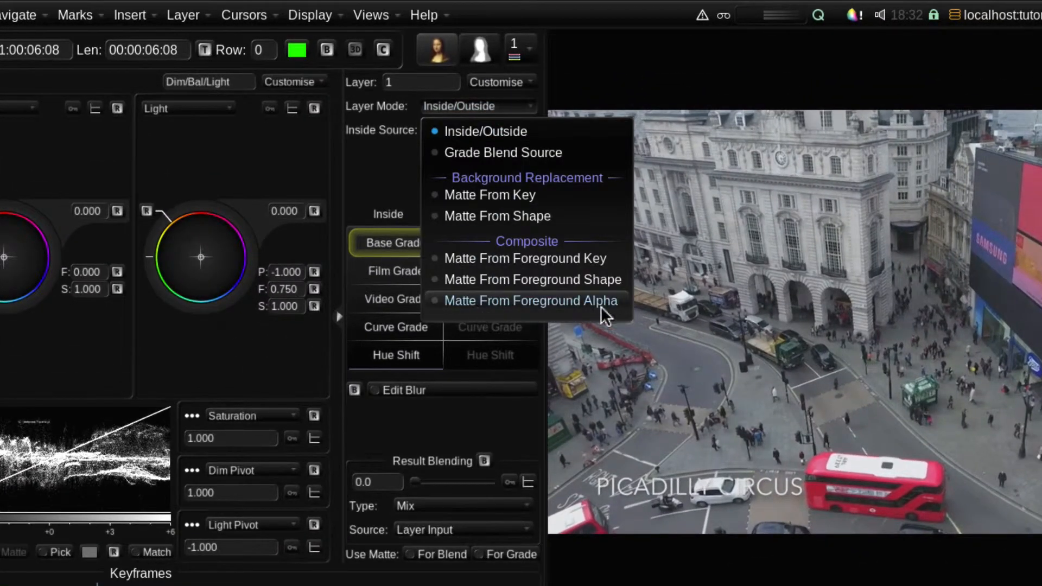
left_click(568, 302)
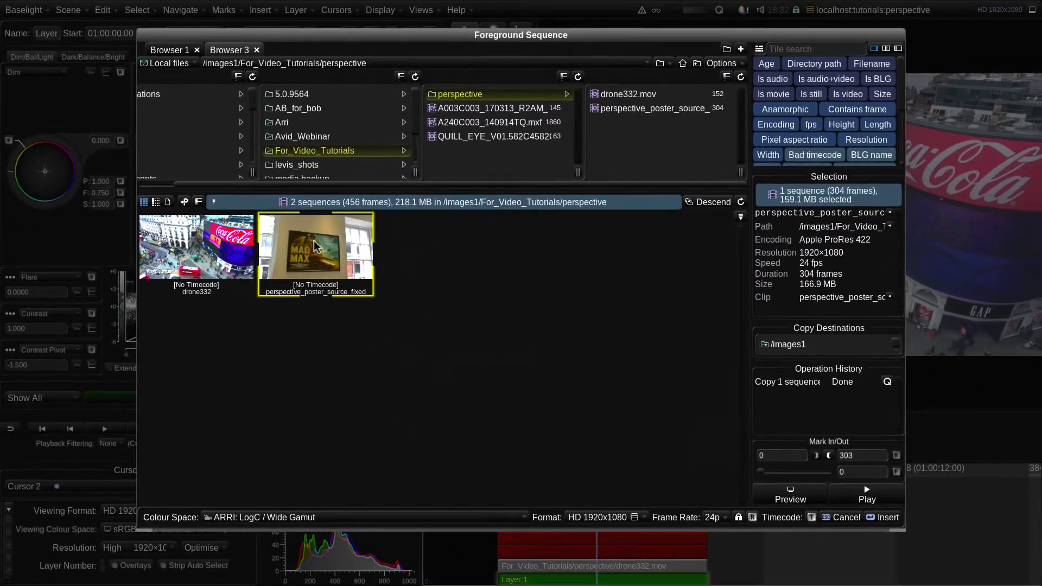
double_click(315, 245)
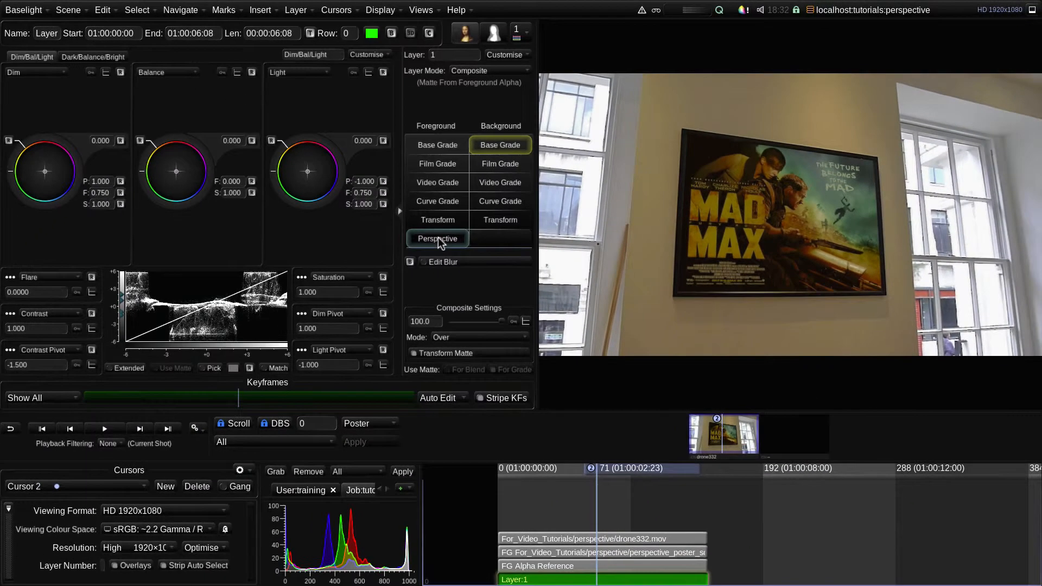
left_click(438, 238)
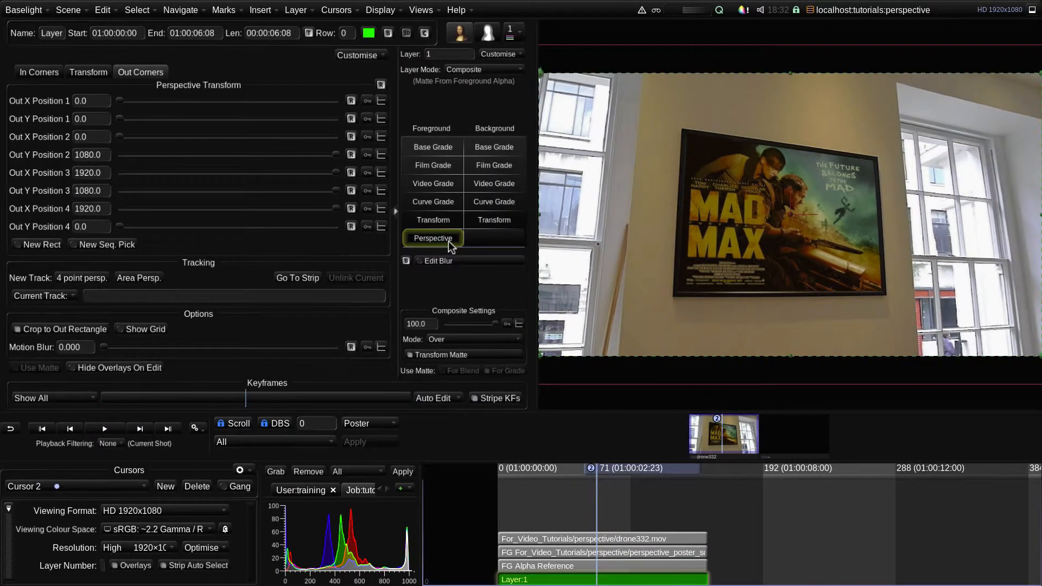
left_click(28, 73)
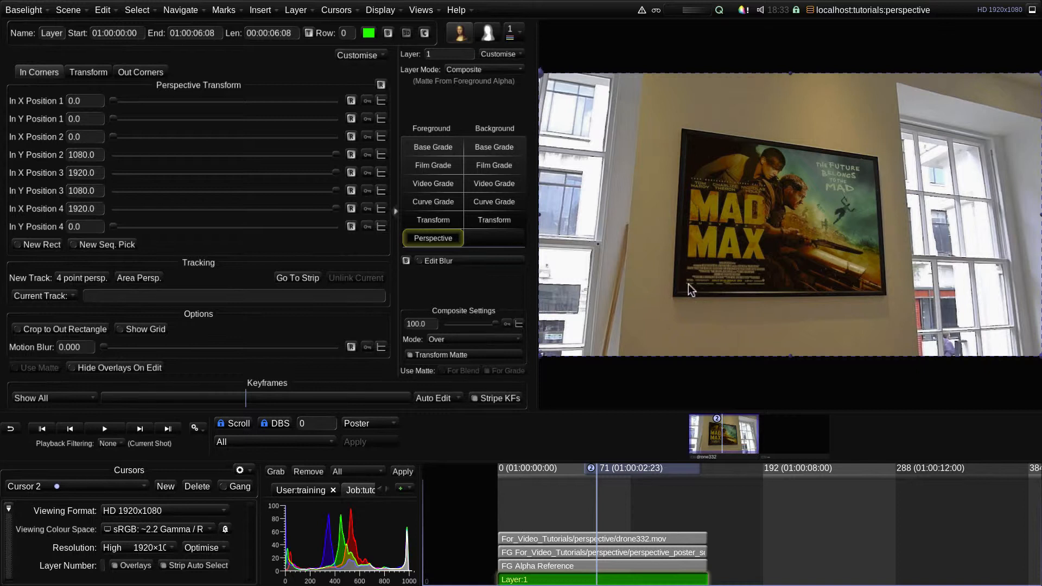
Move the four in corners onto the poster, at about (575, 244), (538, 847), (1316, 834) and (1271, 350)
left_click_drag(540, 357, 679, 294)
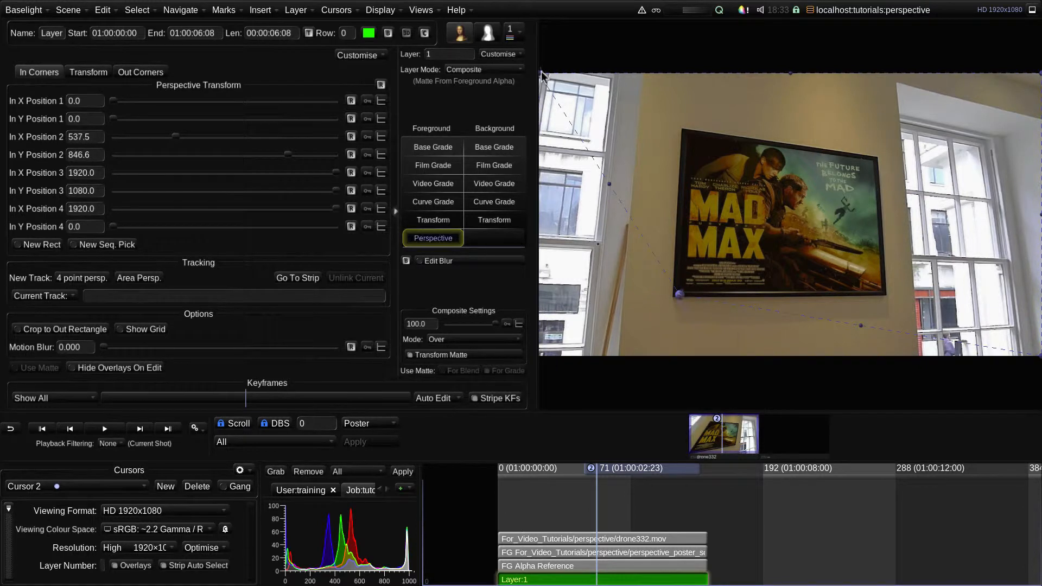
left_click_drag(540, 73, 689, 137)
left_click_drag(1037, 87, 872, 163)
left_click_drag(1019, 336, 883, 295)
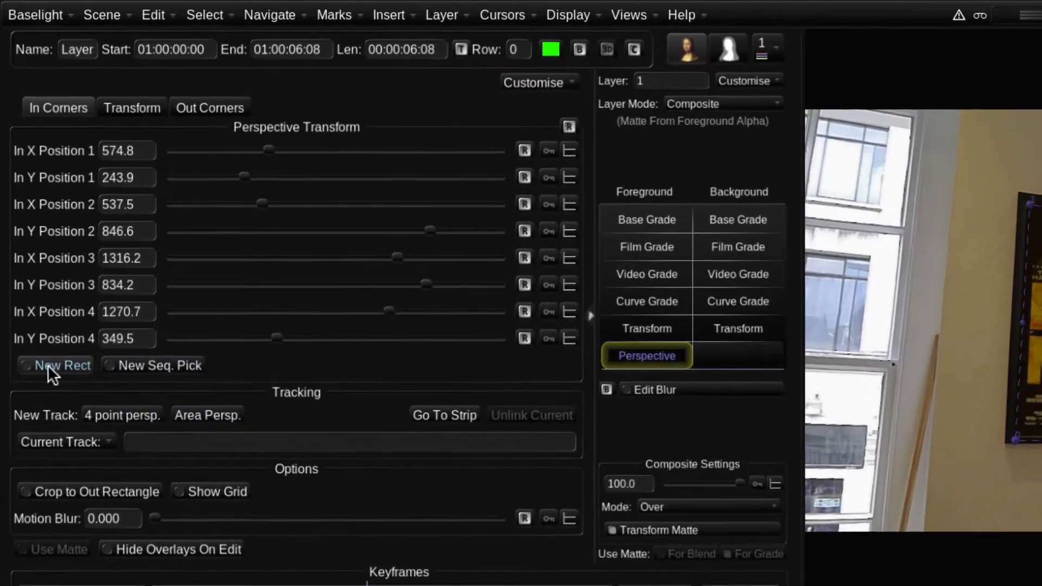
Draw a new in-corner rectangle over the poster and adjust corner 4 to about (1279, 345) and corner 1 to about (579, 254)
left_click(36, 246)
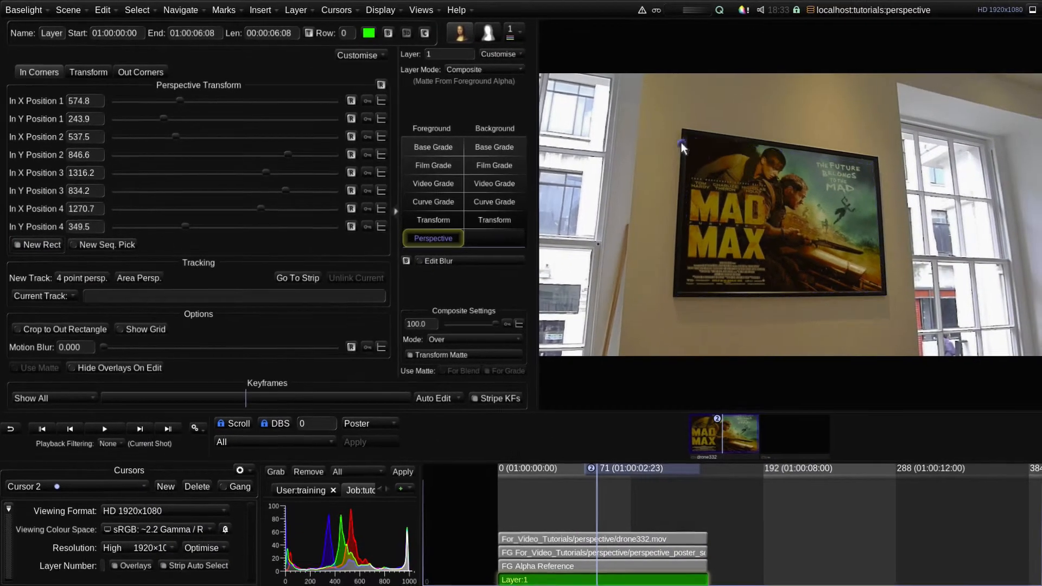
left_click_drag(681, 142, 881, 291)
left_click_drag(882, 144, 874, 164)
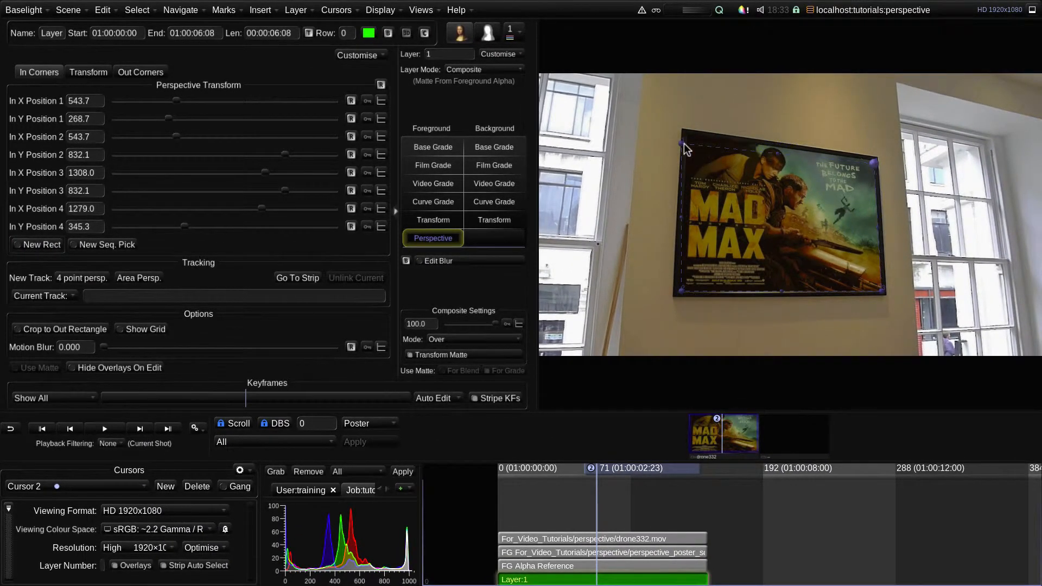
left_click_drag(682, 144, 691, 140)
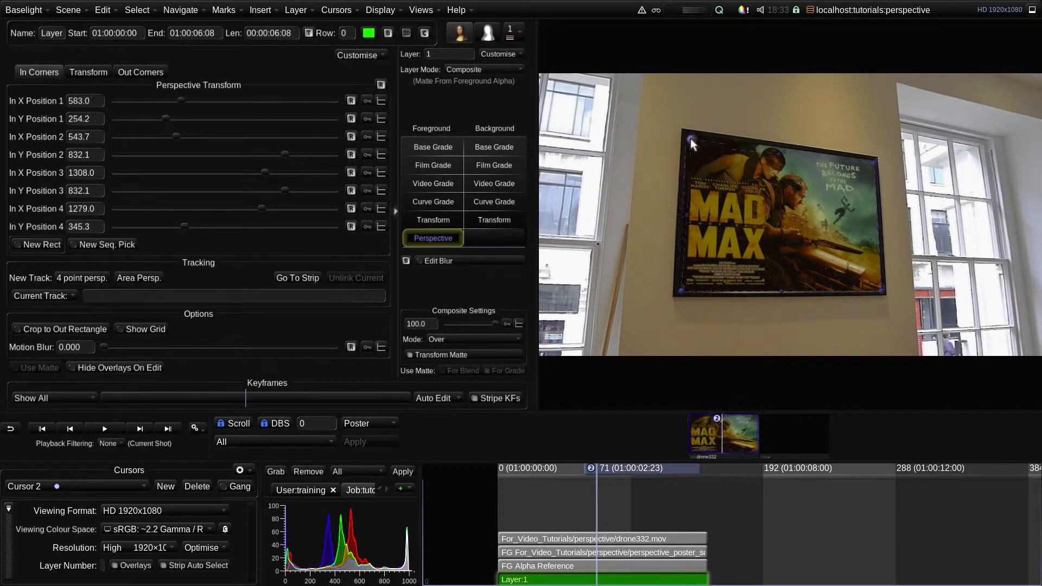
Redefine the in corners by picking the poster's four corners one after another with a new sequential pick
left_click(106, 245)
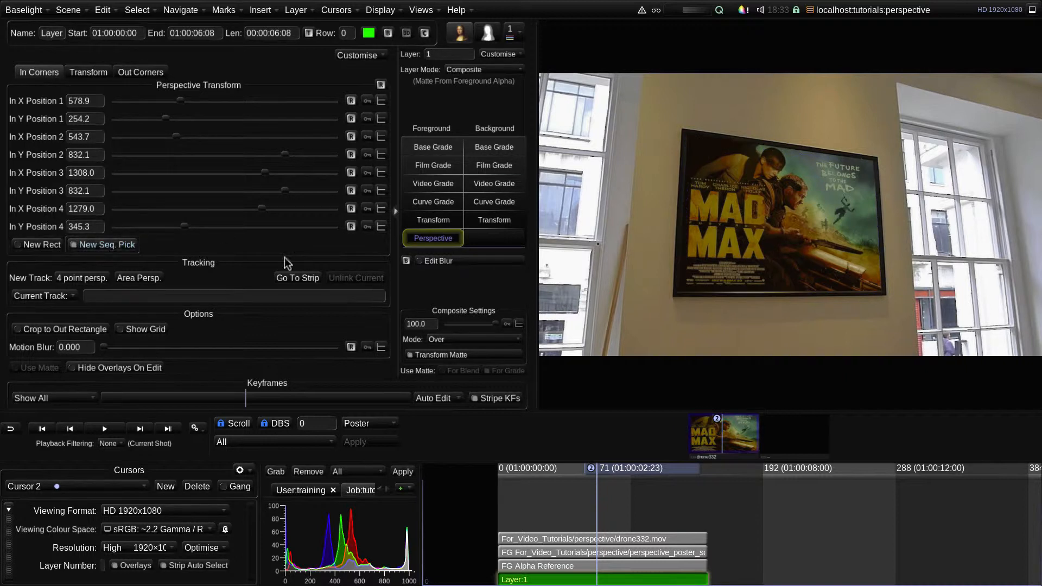
left_click(869, 162)
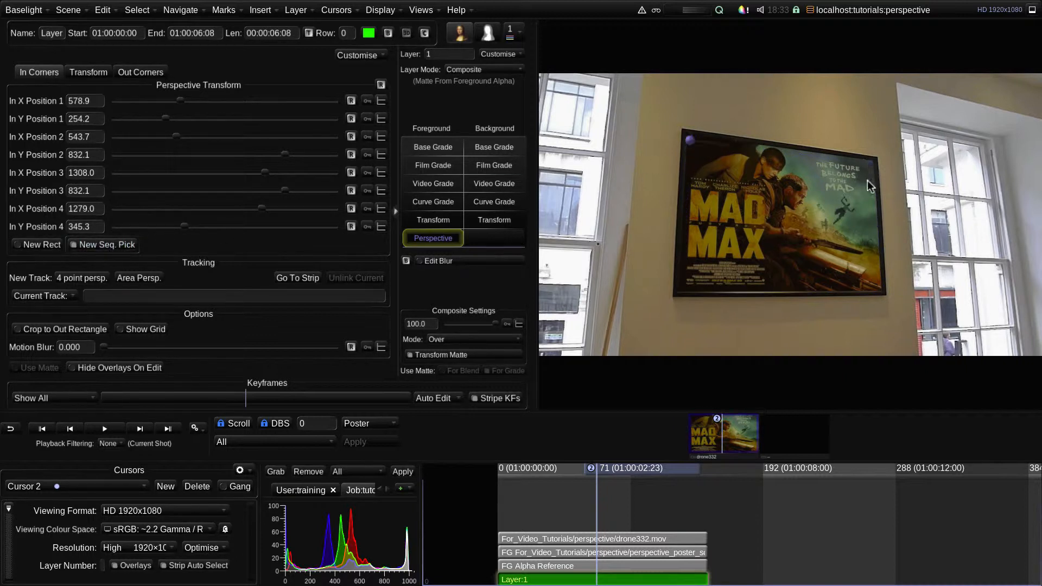
left_click(681, 293)
Refine the in corners against the poster's inner frame to about (574, 238), (541, 829), (1307, 831) and (1274, 338)
scroll(683, 292, "up", 5)
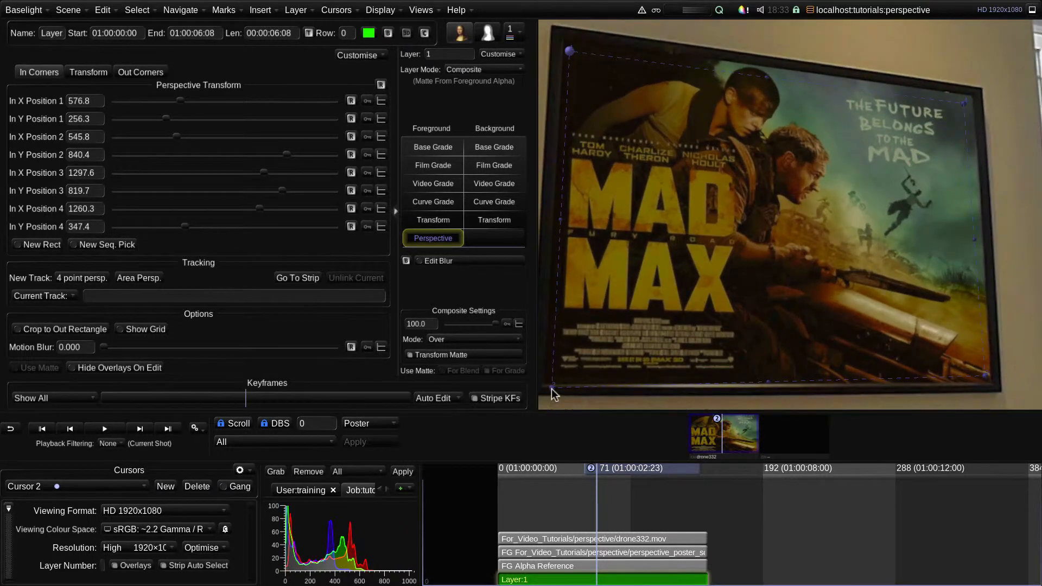
left_click_drag(551, 389, 549, 378)
left_click_drag(570, 51, 570, 44)
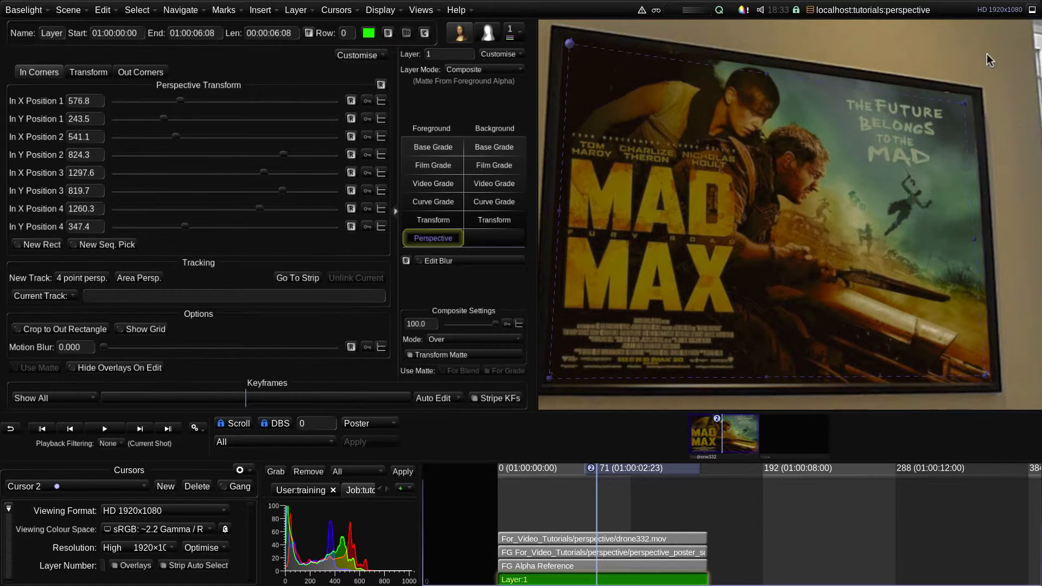
left_click_drag(964, 103, 970, 97)
left_click_drag(984, 377, 990, 381)
left_click_drag(570, 43, 567, 40)
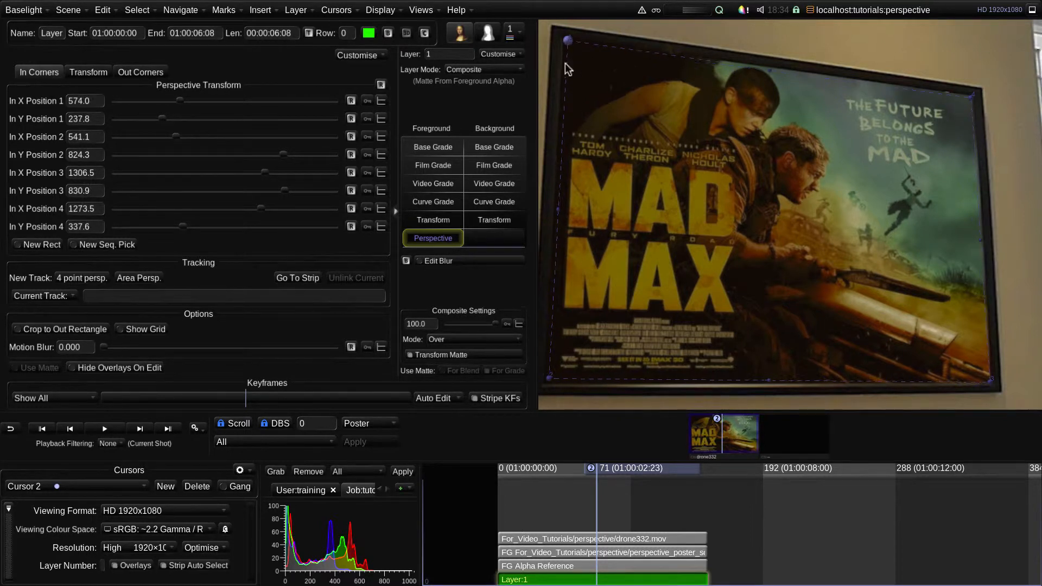
left_click_drag(549, 376, 547, 380)
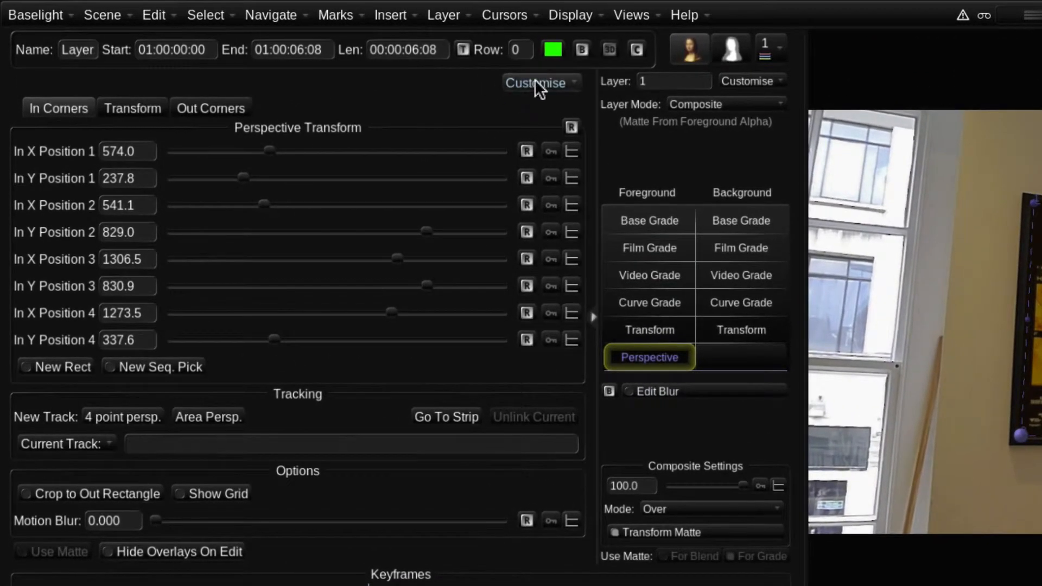
Copy the in corners to the out corners and compare the two corner sets in the viewer
left_click(534, 82)
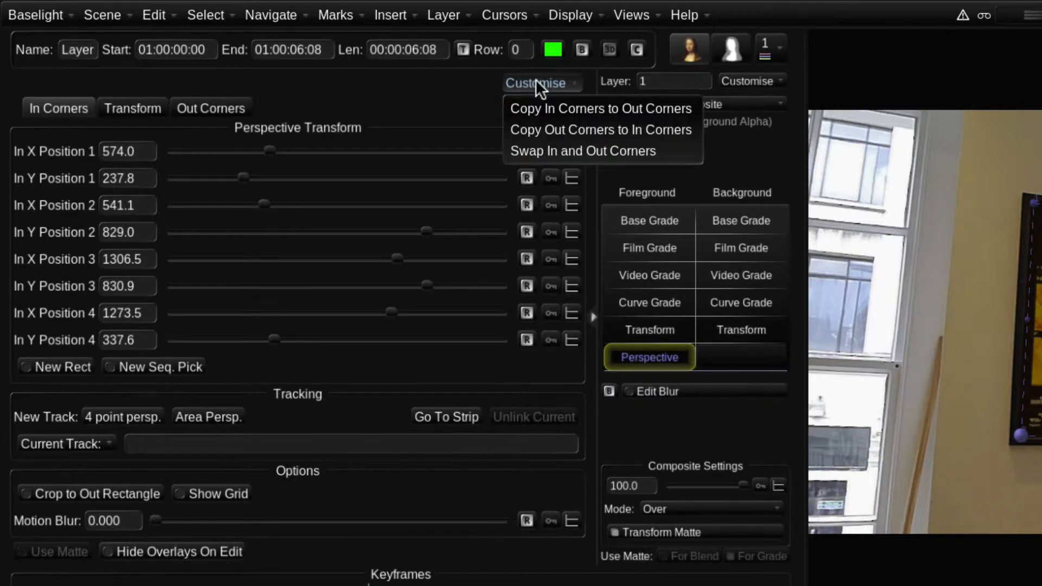
left_click(621, 108)
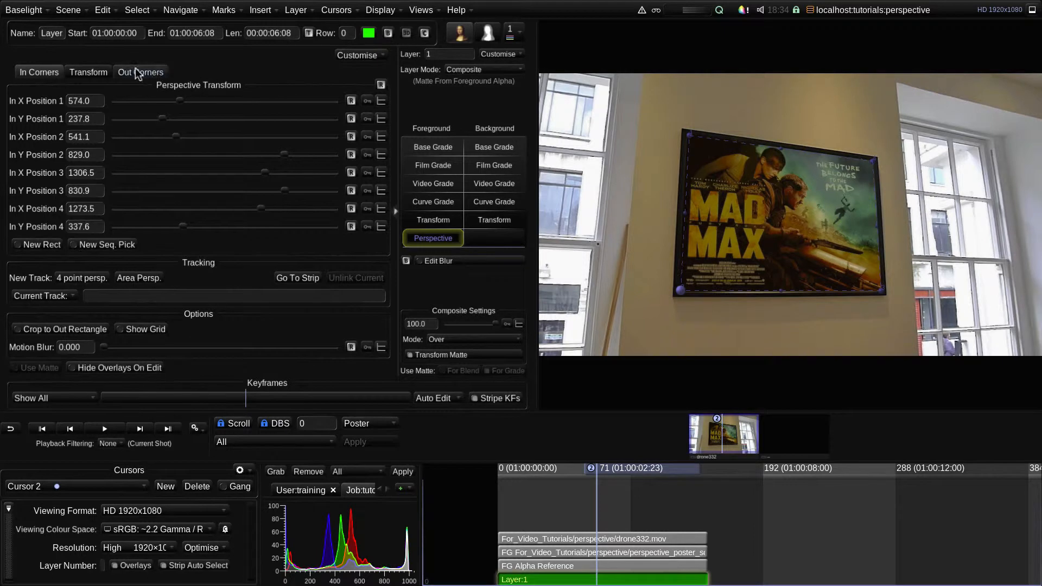
left_click(145, 72)
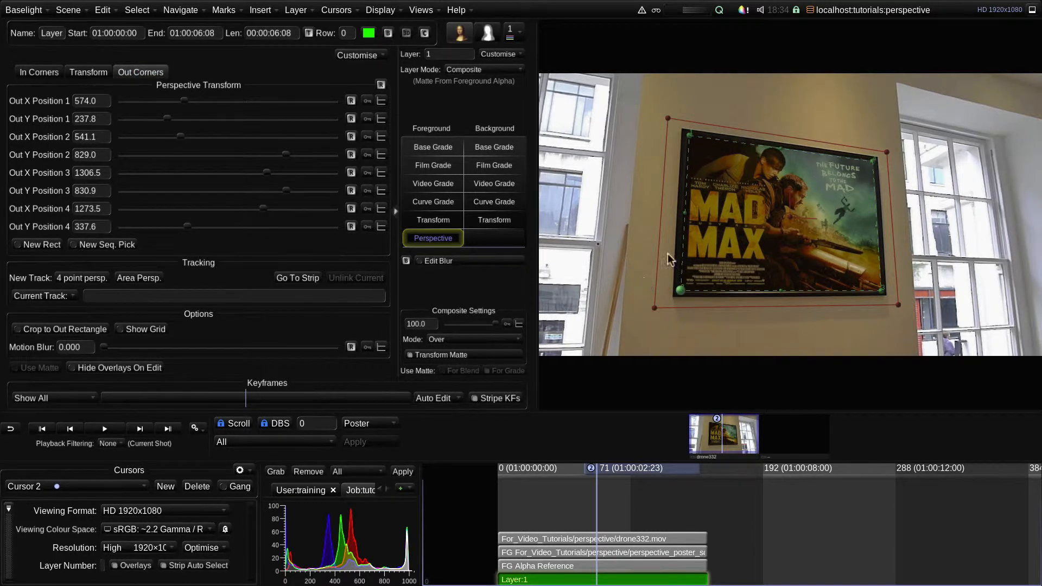
left_click(37, 72)
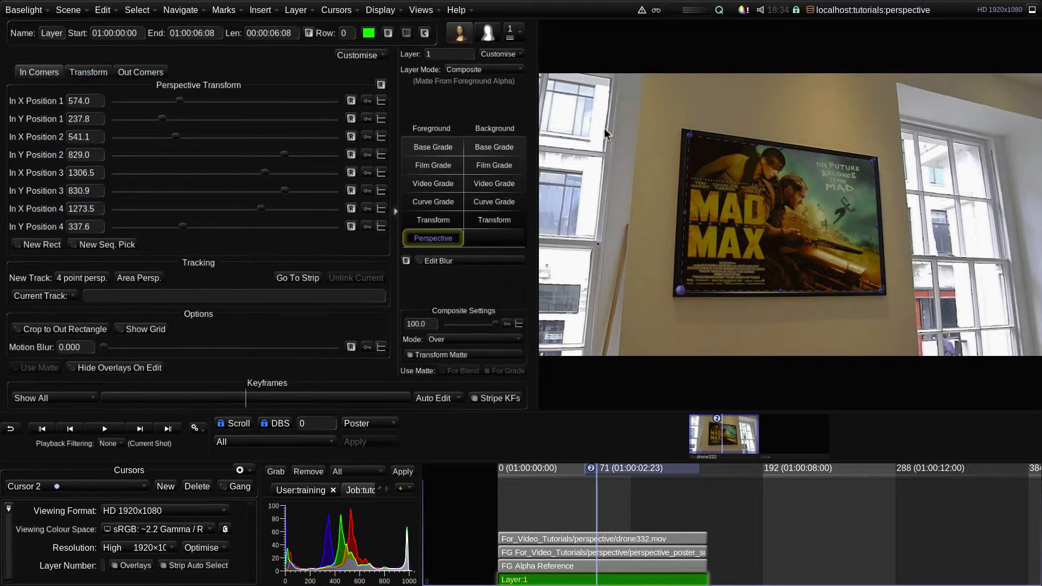
left_click(129, 72)
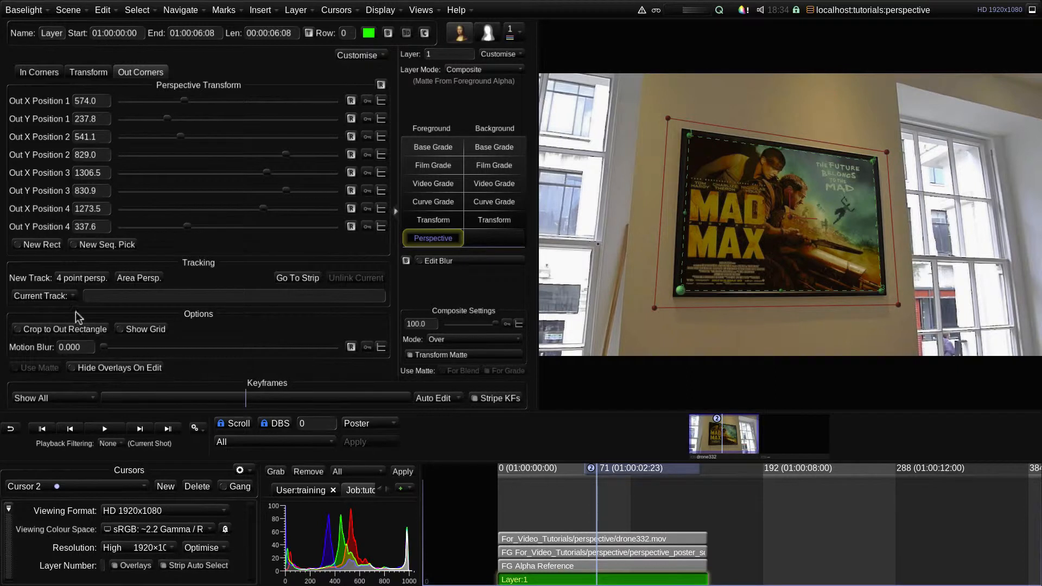
Crop the foreground to the out rectangle and check the poster's matte in the viewer
left_click(60, 328)
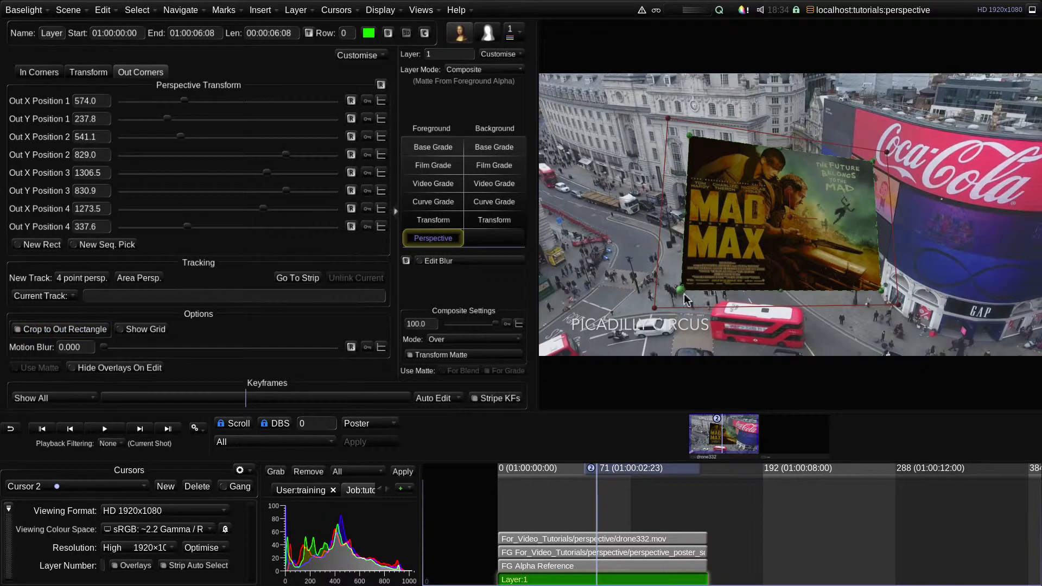
key("m")
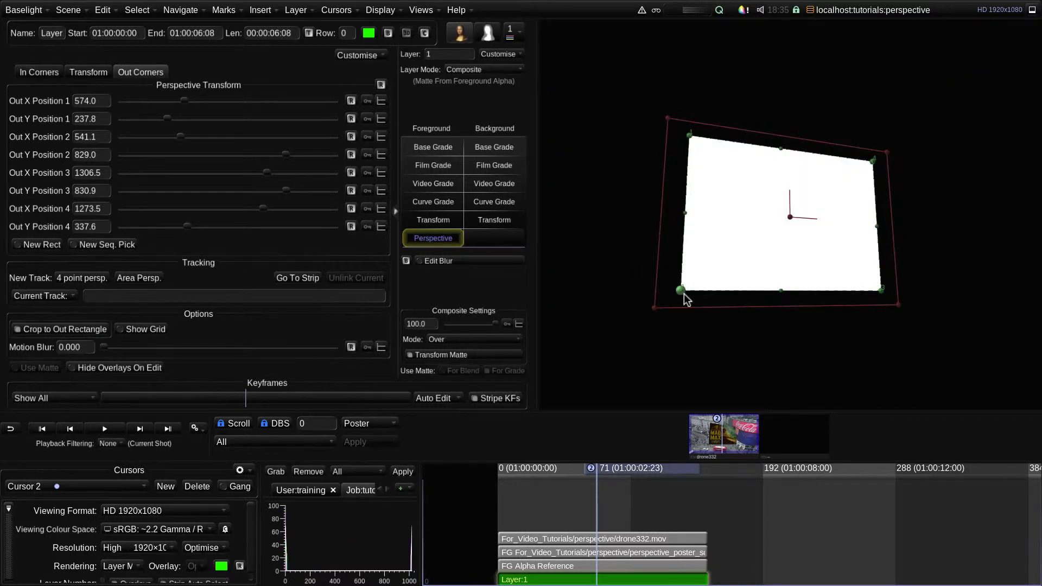
key("m")
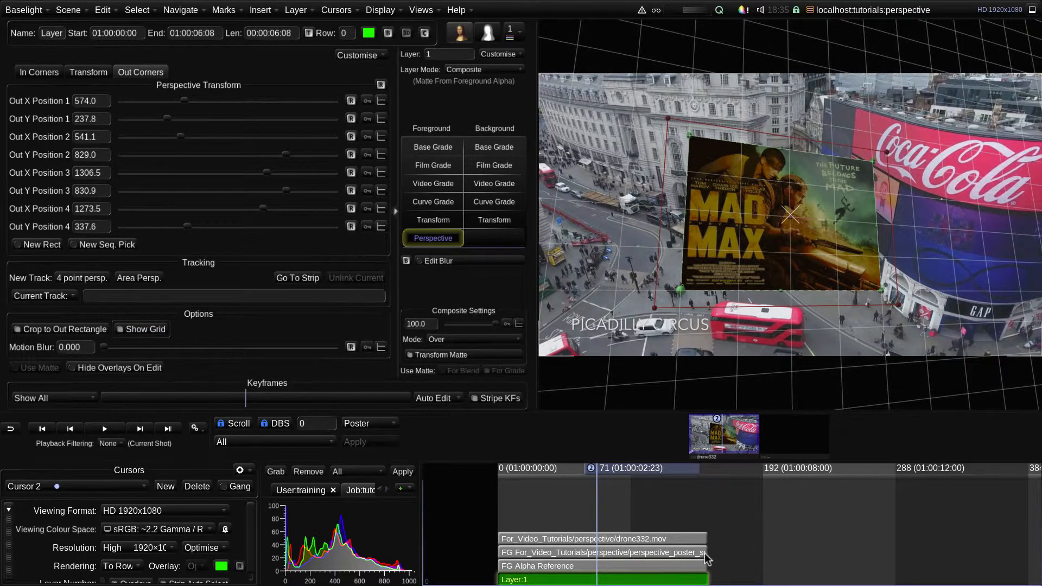
View the foreground poster row on its own with the perspective grid shown, and return to the full composite
key("Up")
key("Up")
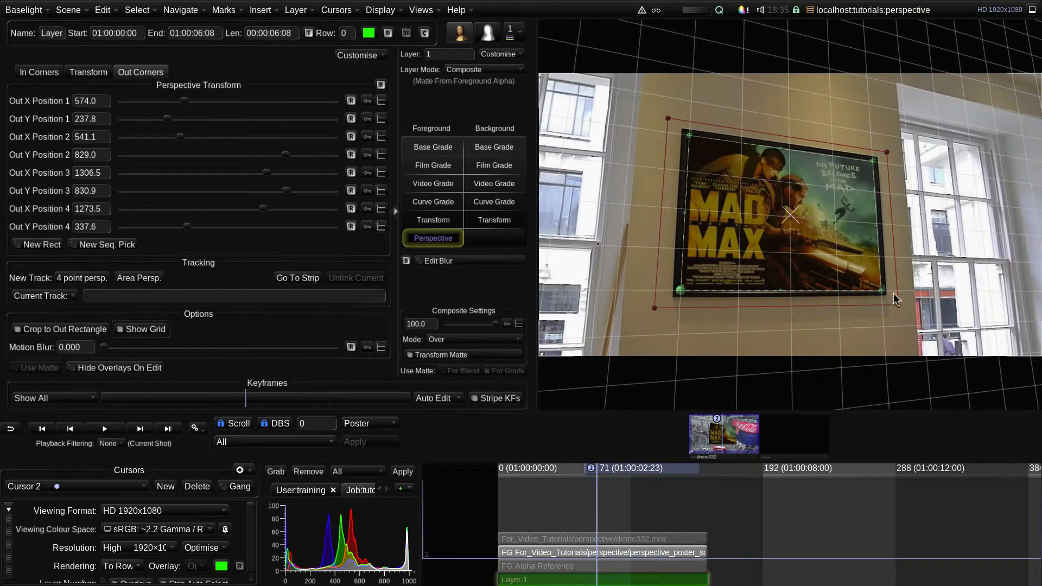
key("Down")
key("Down")
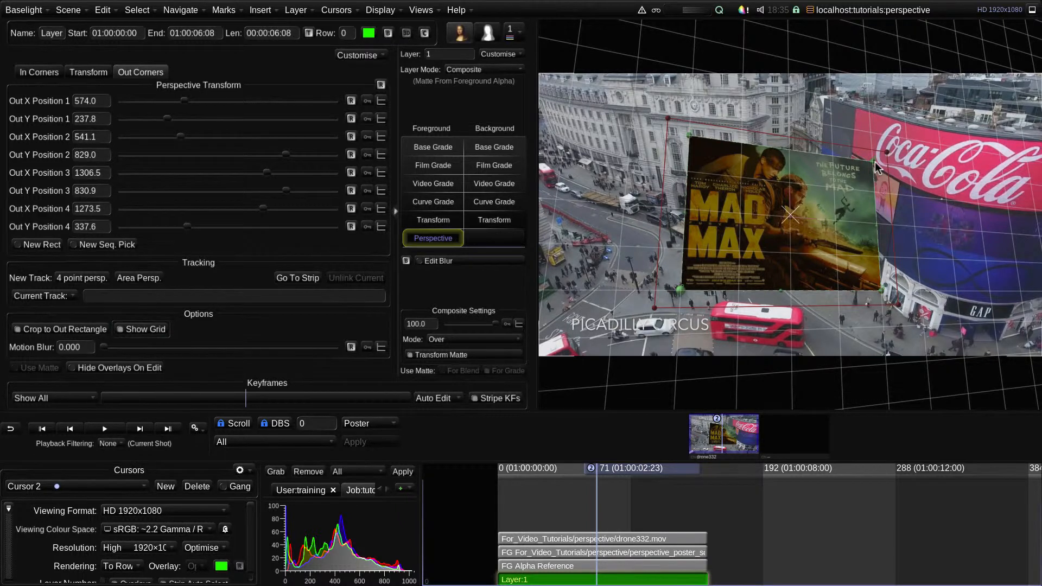
Fit the out corners to the small billboard panel below the Coca-Cola sign, at about (1198, 318), (1188, 449), (1349, 582) and (1374, 424)
left_click_drag(874, 165, 899, 180)
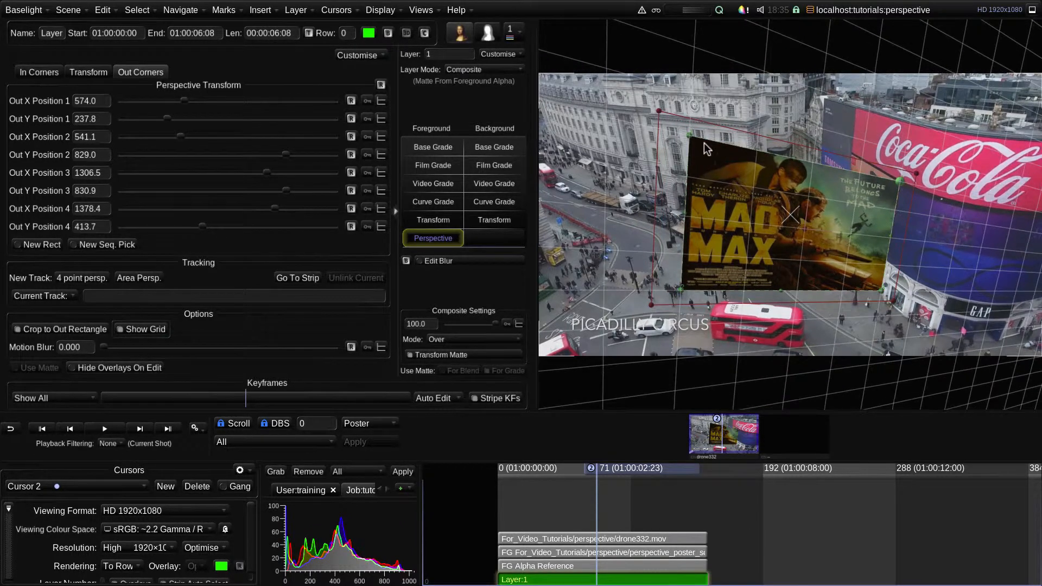
left_click_drag(694, 137, 852, 154)
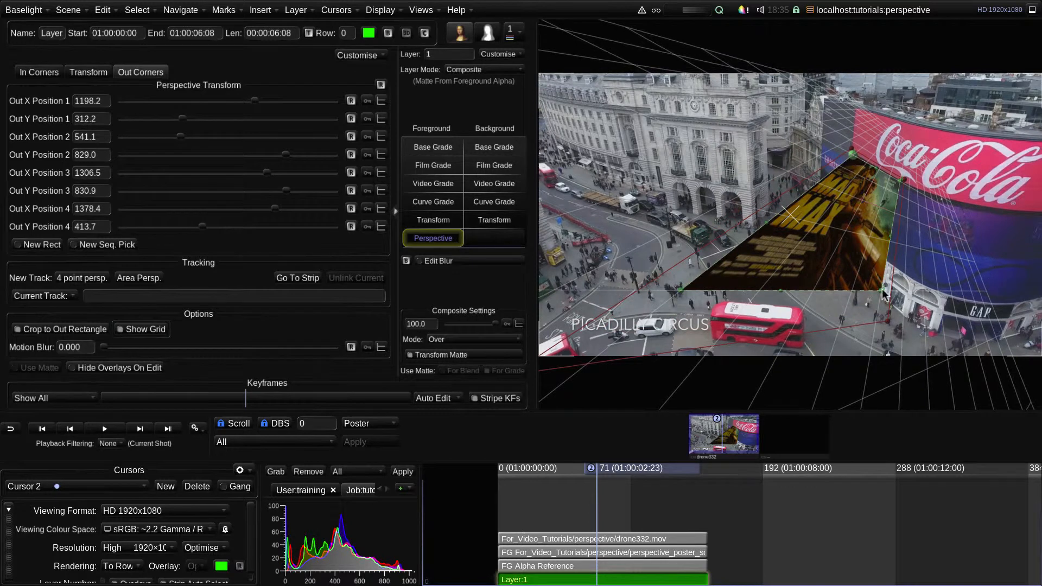
left_click_drag(883, 295, 896, 219)
left_click_drag(682, 293, 850, 188)
left_click_drag(893, 214, 891, 224)
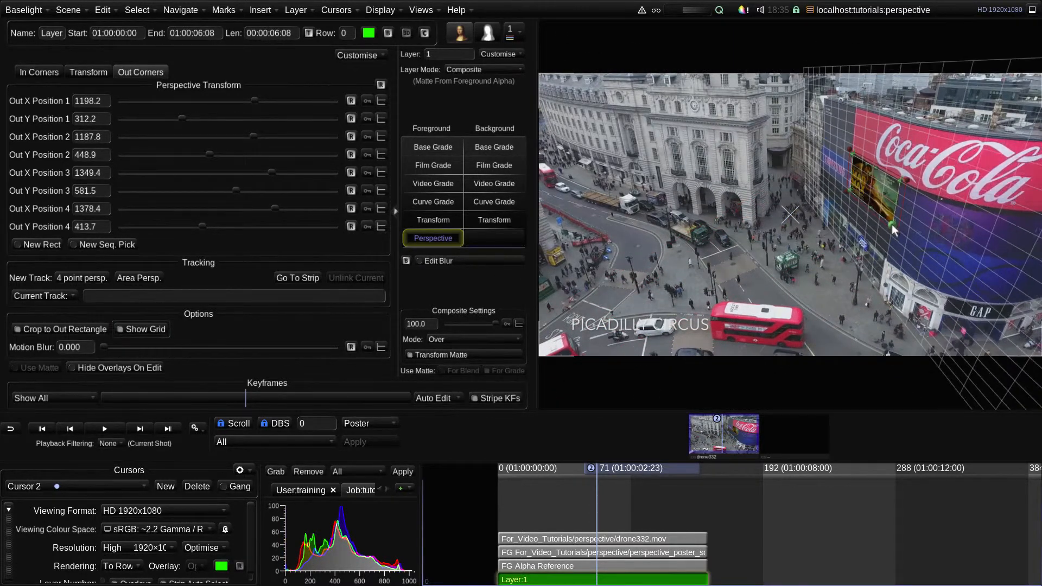
left_click_drag(852, 154, 851, 156)
left_click_drag(898, 181, 897, 183)
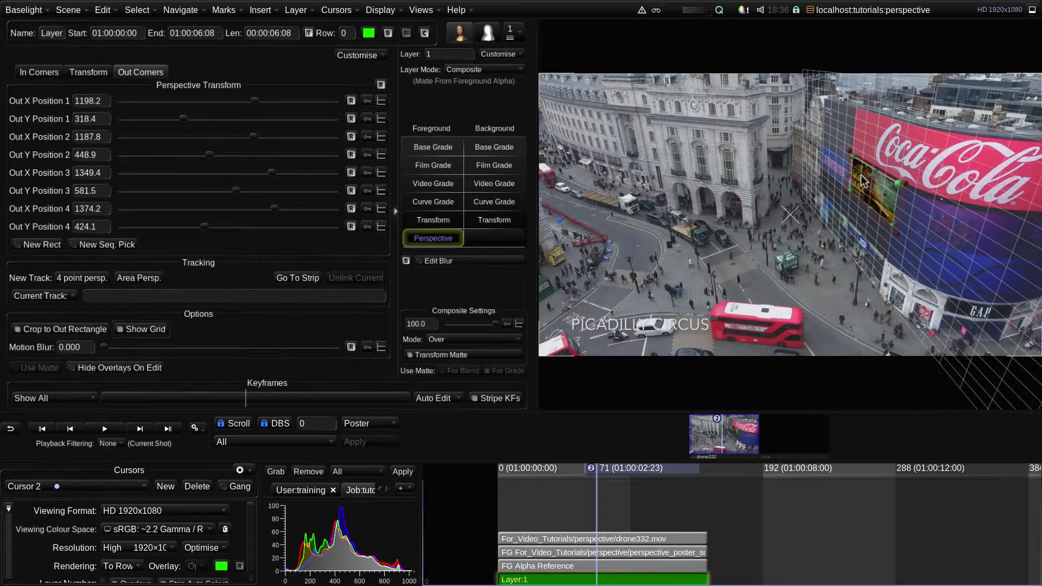
Check the in corners, return to the out corners and create a new area perspective track for them
left_click(39, 69)
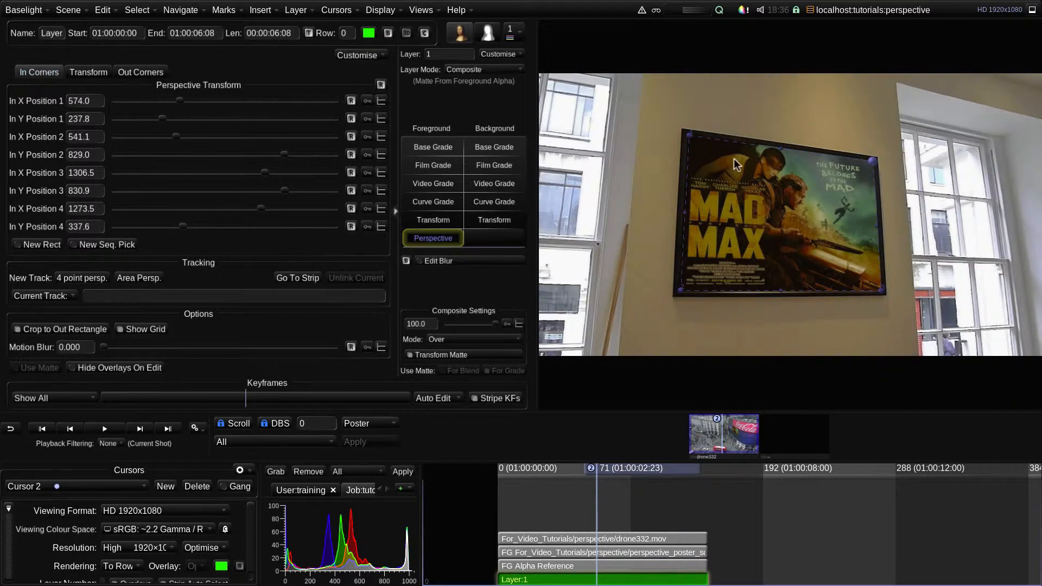
left_click(130, 73)
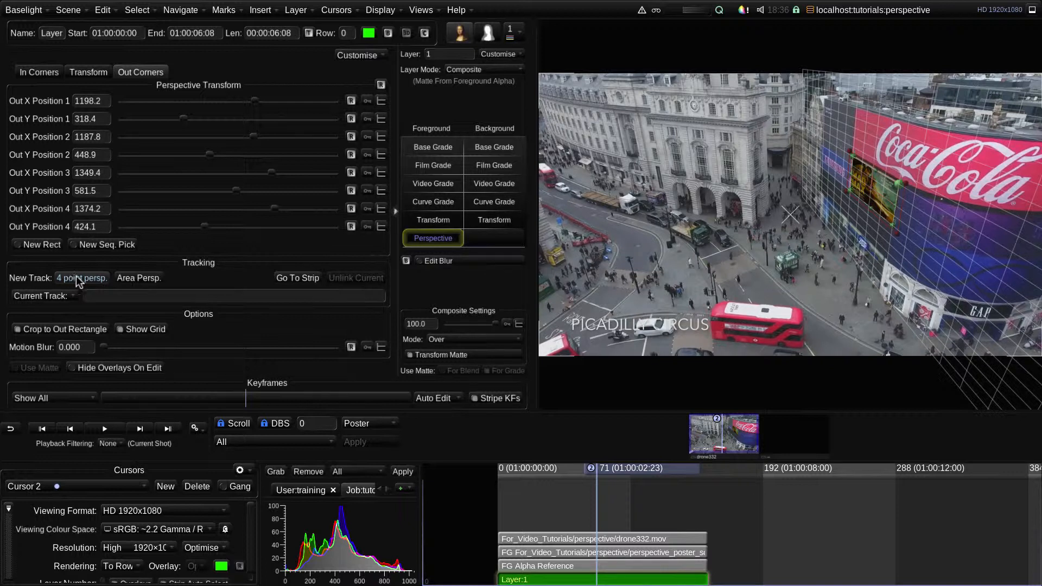
left_click(143, 279)
Enlarge the area tracker's outline to cover the poster together with the neighbouring Samsung screen and the dark panel beneath
left_click_drag(892, 223, 892, 227)
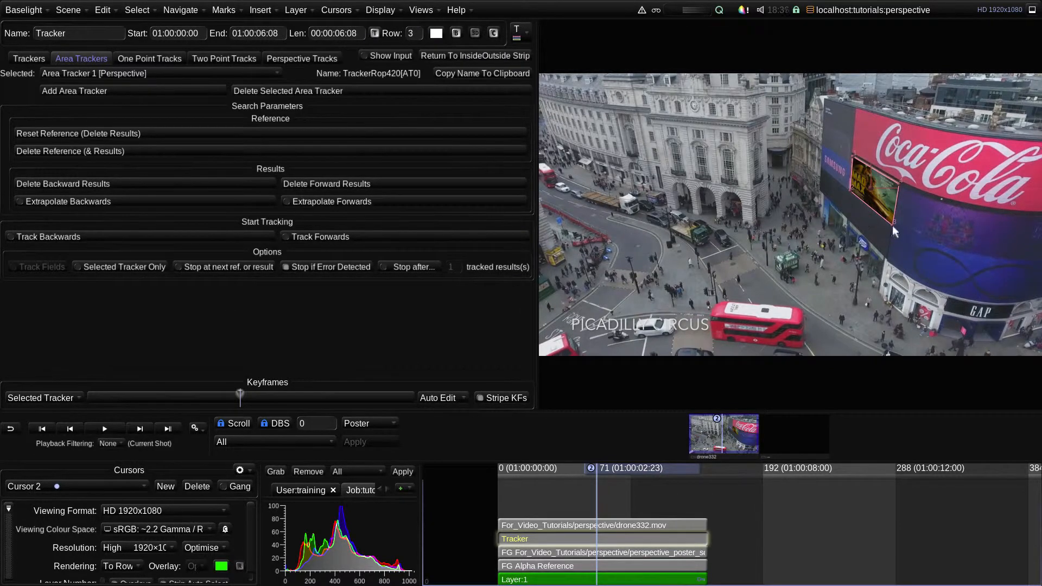
left_click_drag(849, 189, 835, 189)
left_click_drag(858, 156, 822, 139)
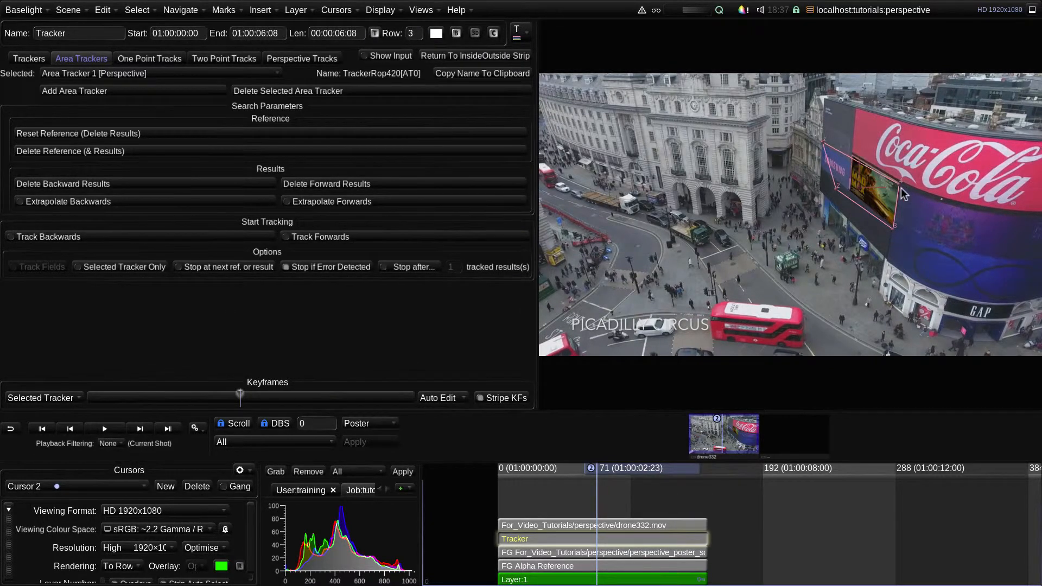
left_click_drag(901, 184, 905, 183)
left_click_drag(894, 226, 891, 254)
left_click_drag(837, 186, 817, 190)
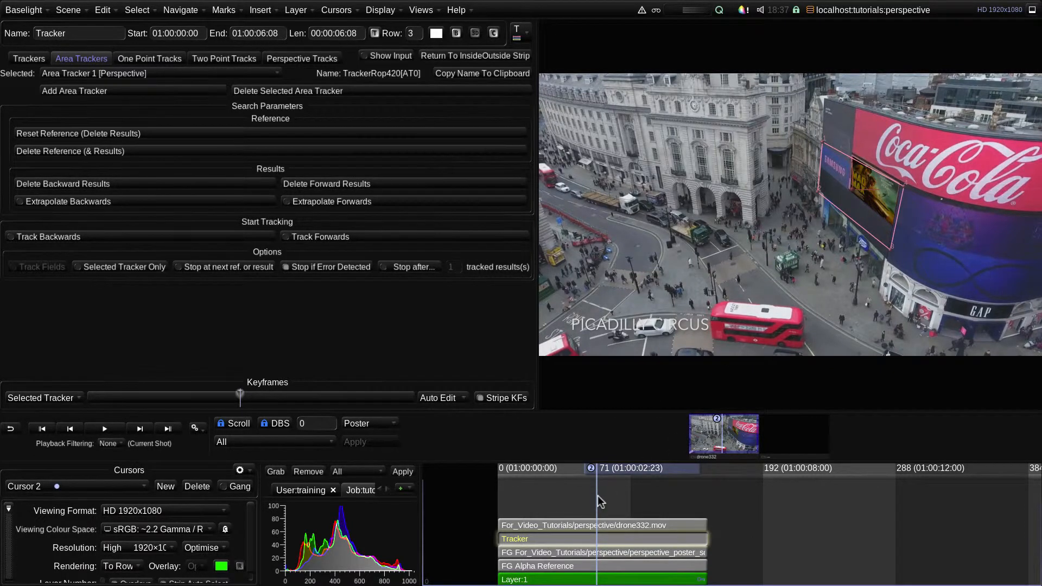
Mark the current reference frame 71 on the timeline and check the available mark commands
key("l")
left_click(223, 10)
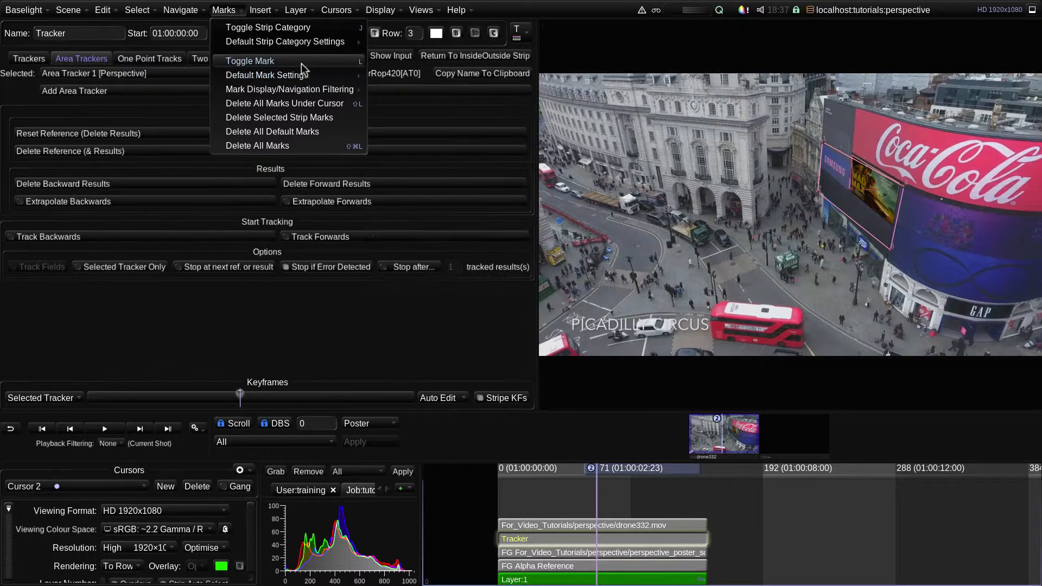
left_click(228, 11)
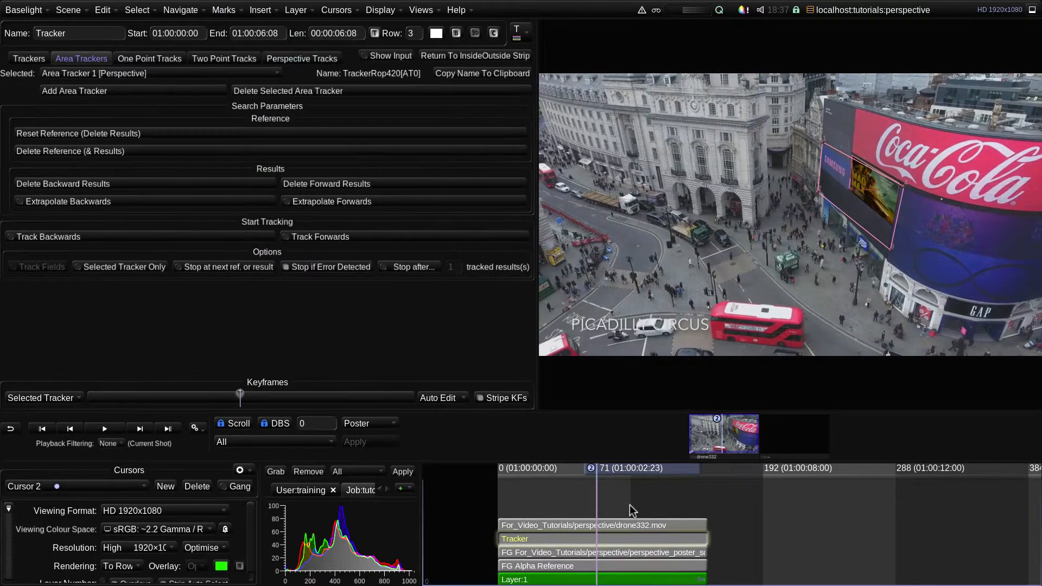
Track the enlarged billboard area forwards and backwards from the marked frame, and return to the layer's Perspective settings
left_click(357, 237)
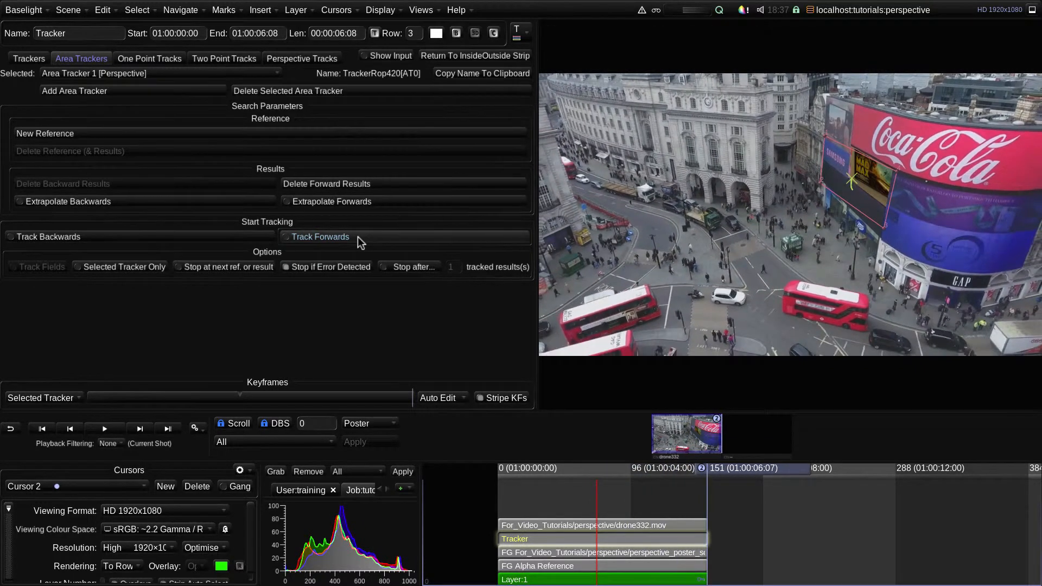
left_click(171, 235)
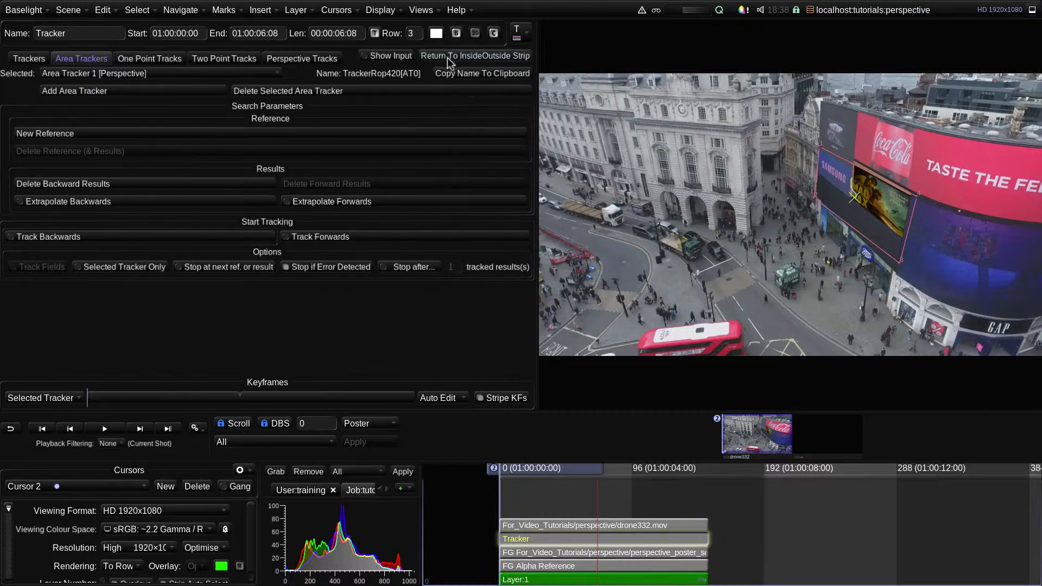
left_click(494, 57)
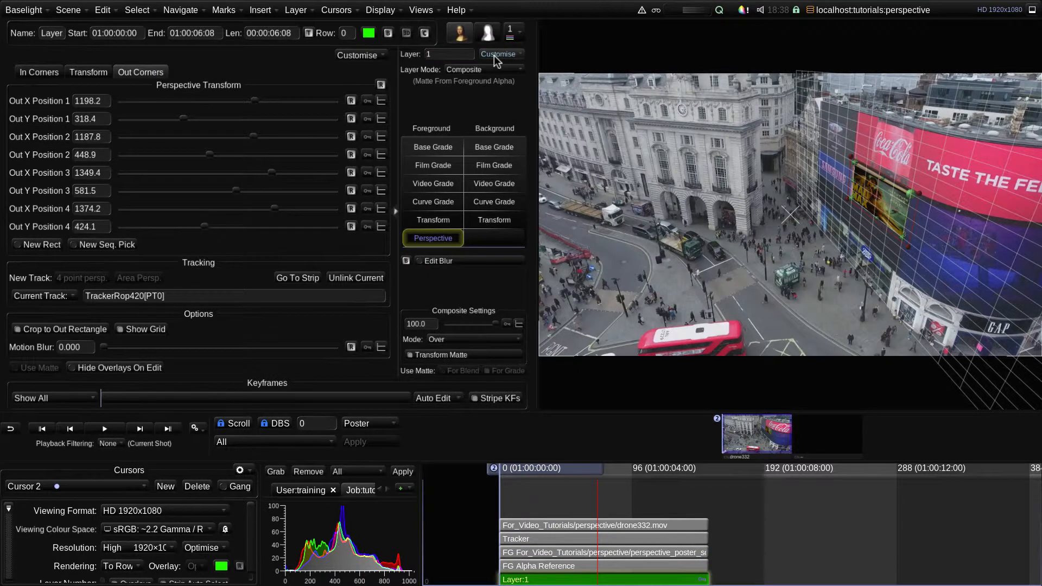
Play back the composite and inspect the poster up close against the billboard panel at frame 108
key("space")
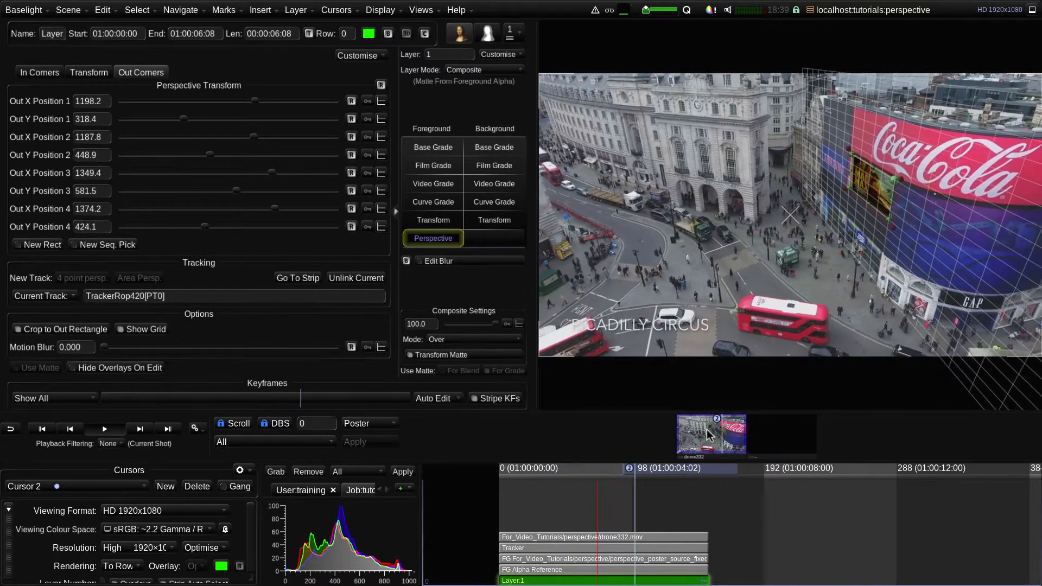
key("space")
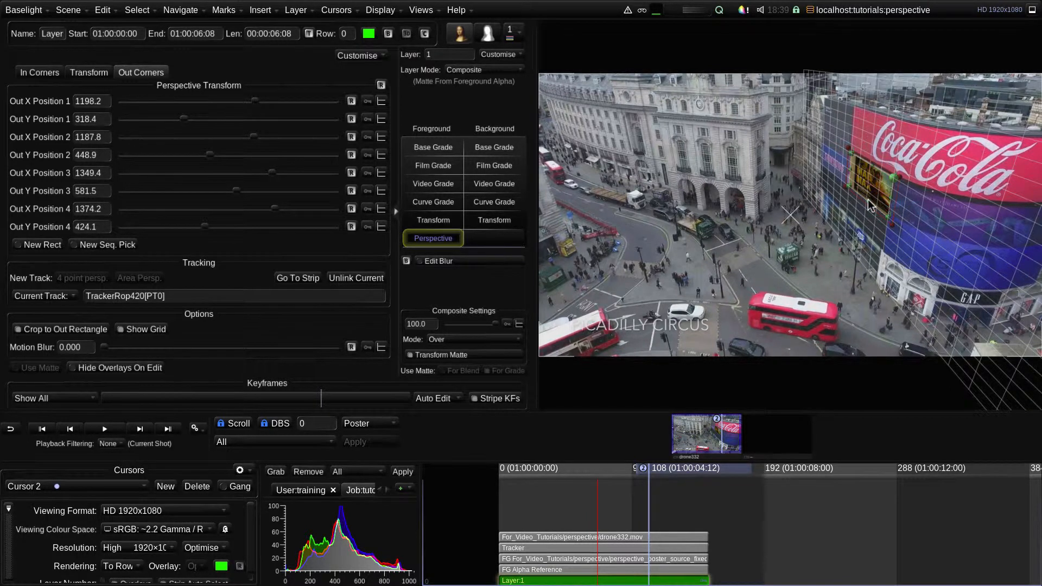
left_click_drag(868, 199, 795, 251)
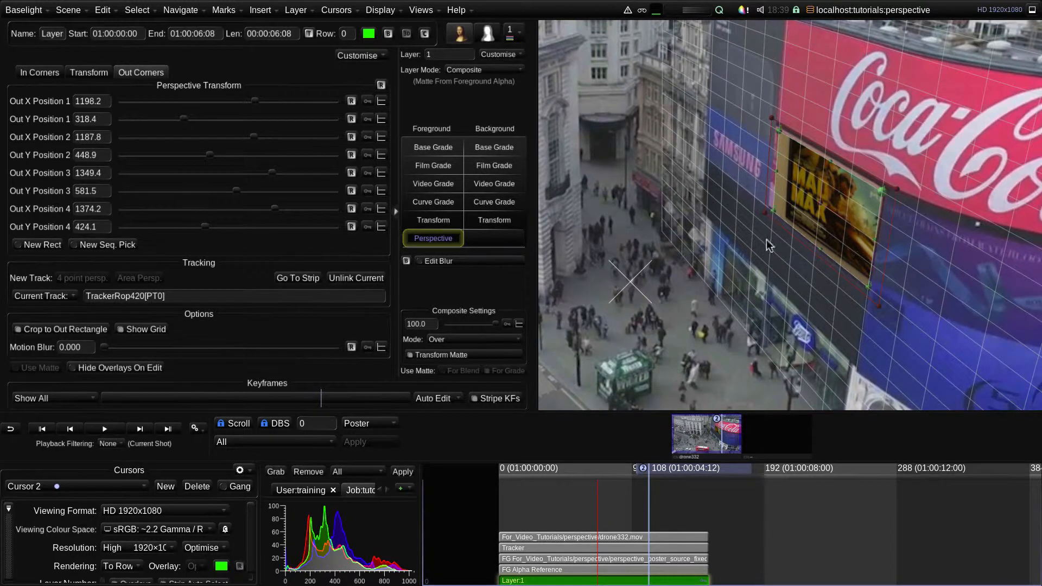
Create an area perspective track for the in corners at the marked frame 71
left_click(34, 69)
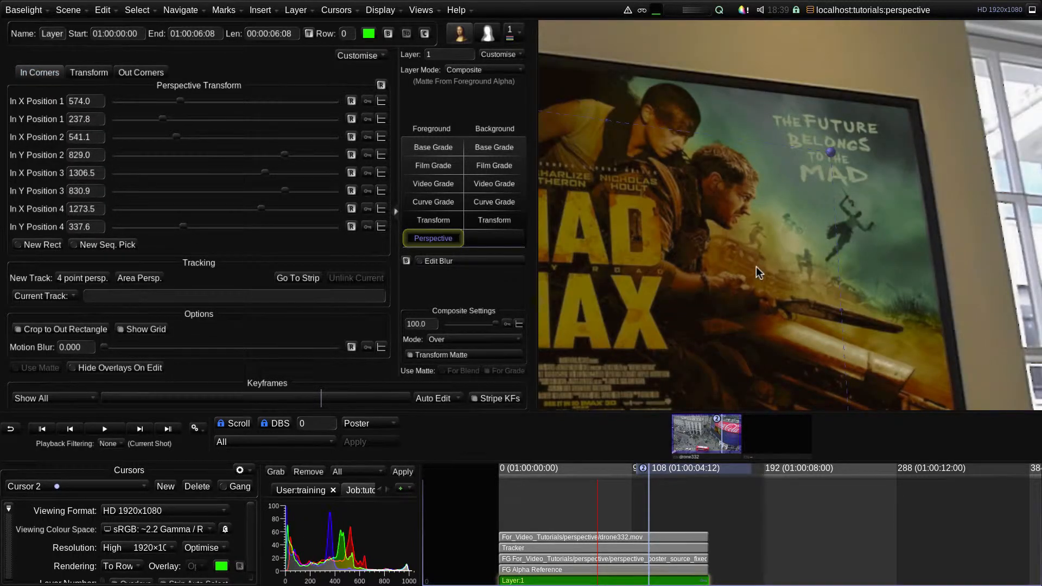
key("Home")
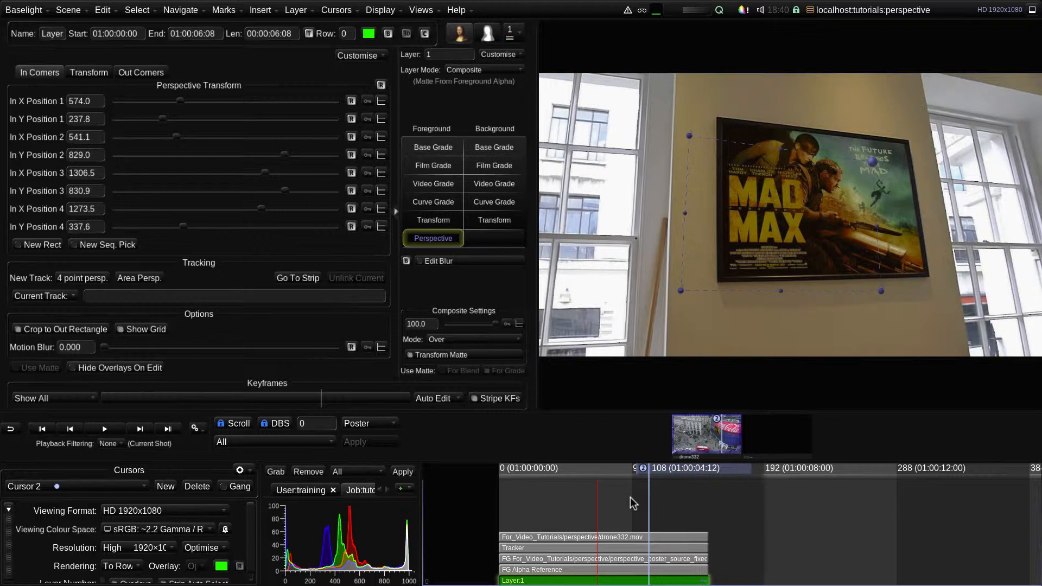
key("shift+Left")
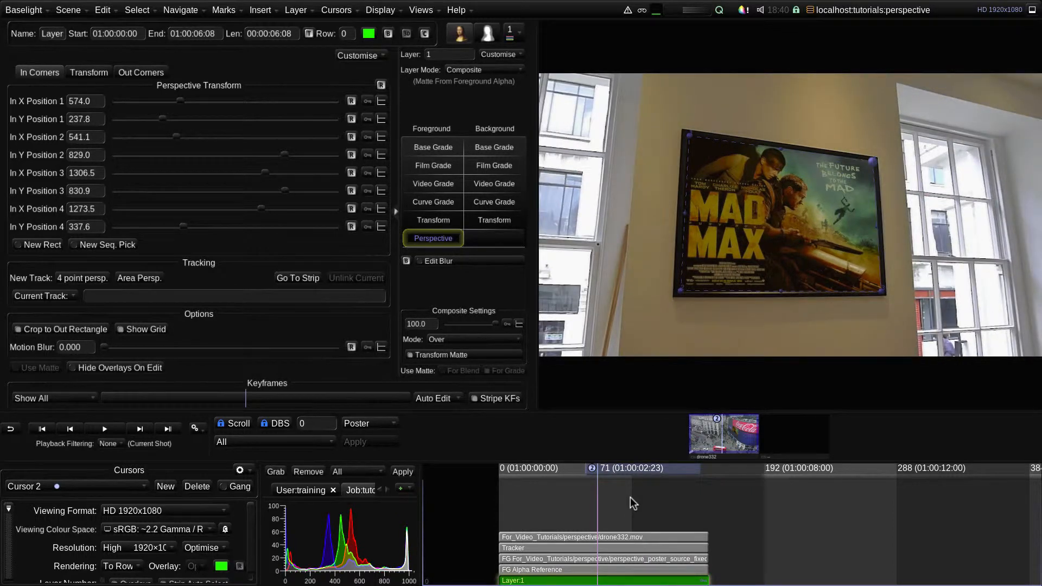
key("shift+z")
left_click(148, 276)
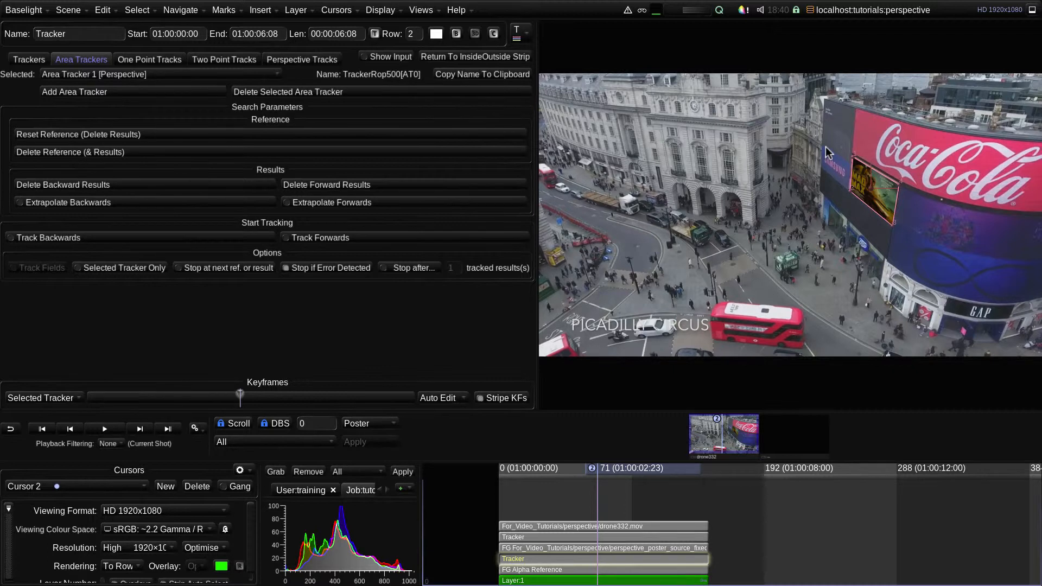
Show the tracker's input image and track the poster area forwards and backwards through the shot
left_click(389, 57)
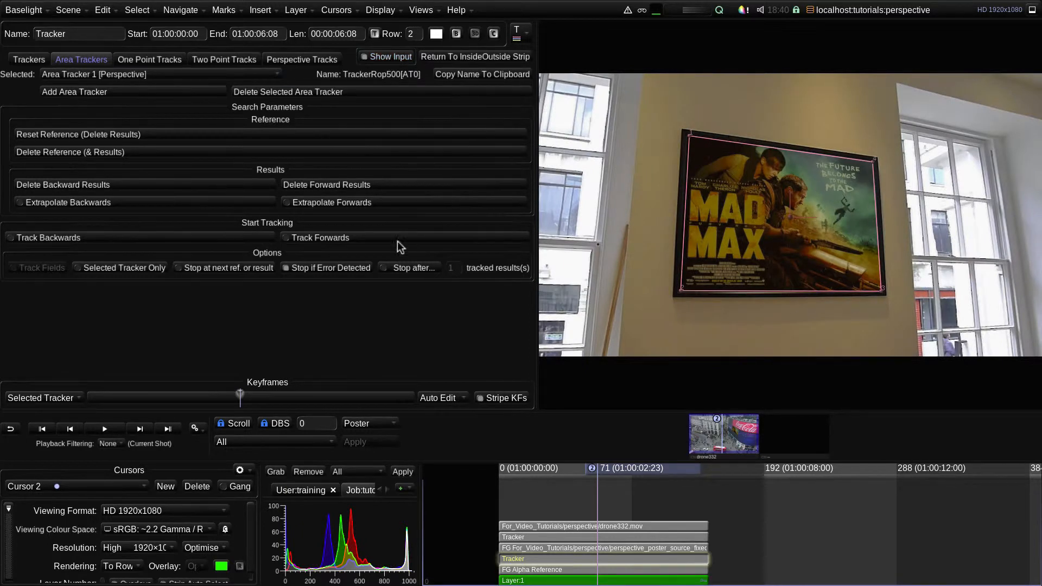
left_click(377, 239)
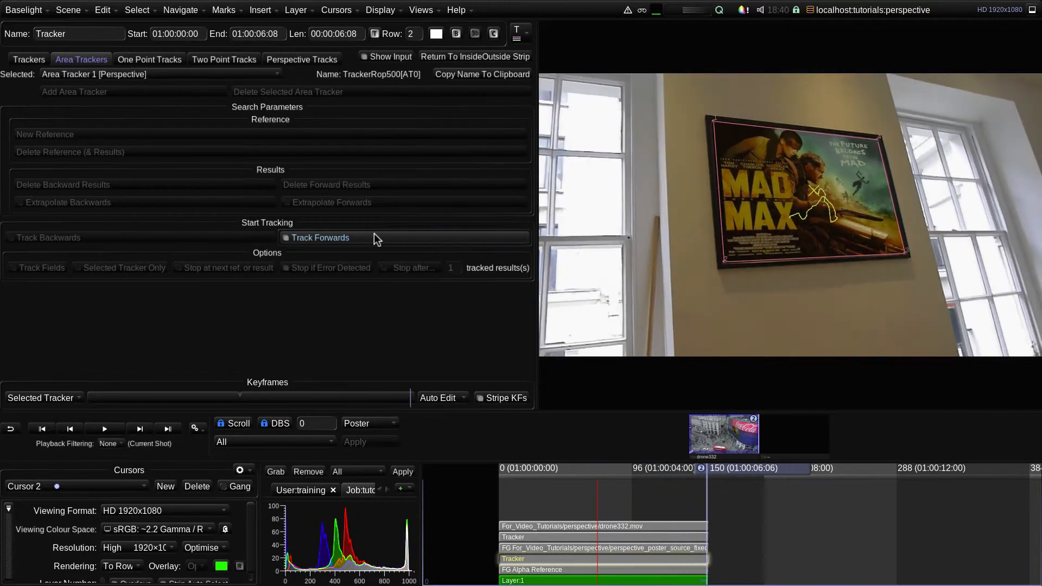
left_click(217, 239)
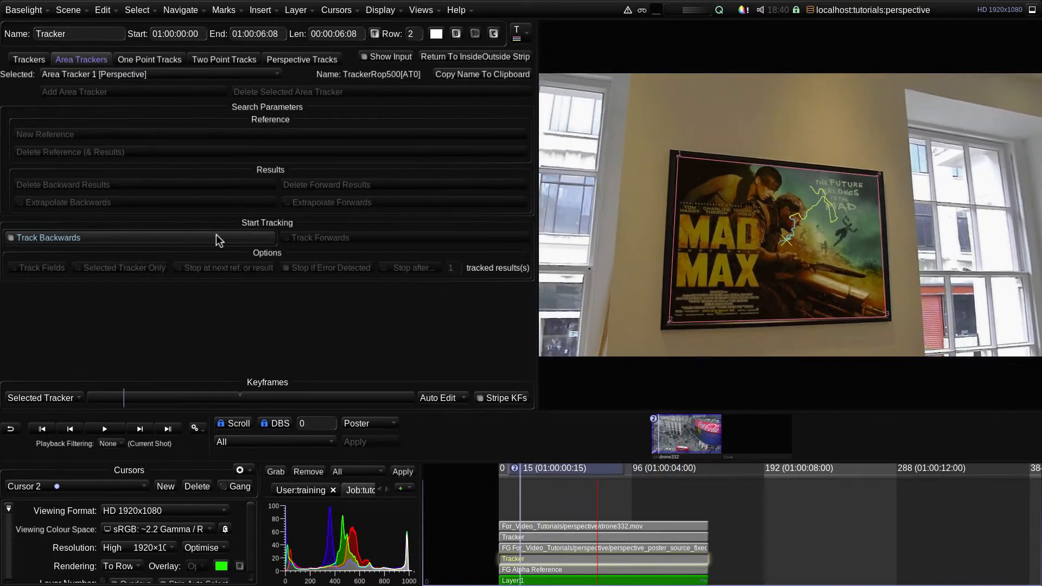
Return to the layer's out corners and play back the composite to check the poster's movement
left_click(482, 57)
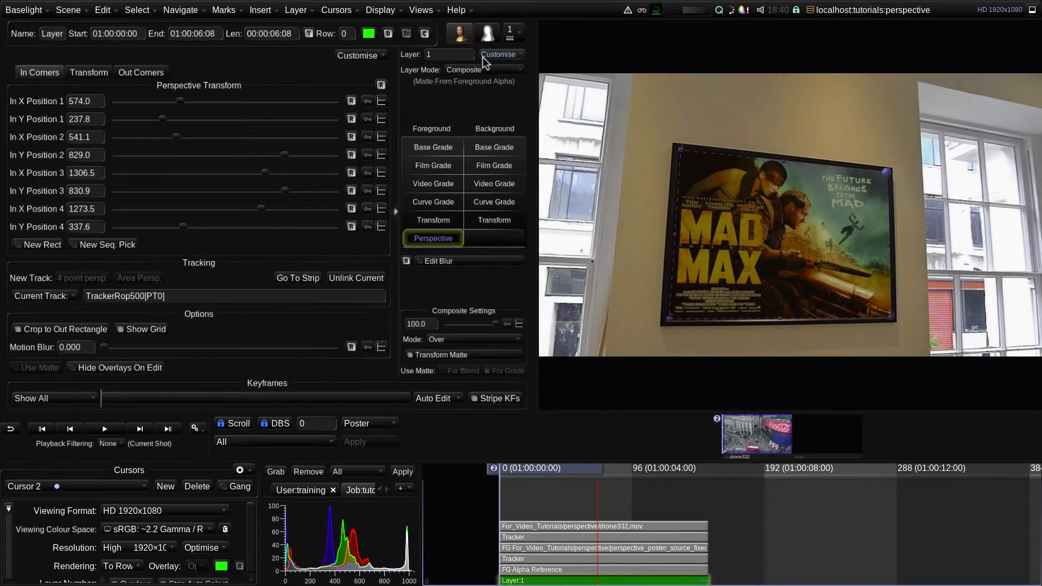
left_click(155, 71)
key("space")
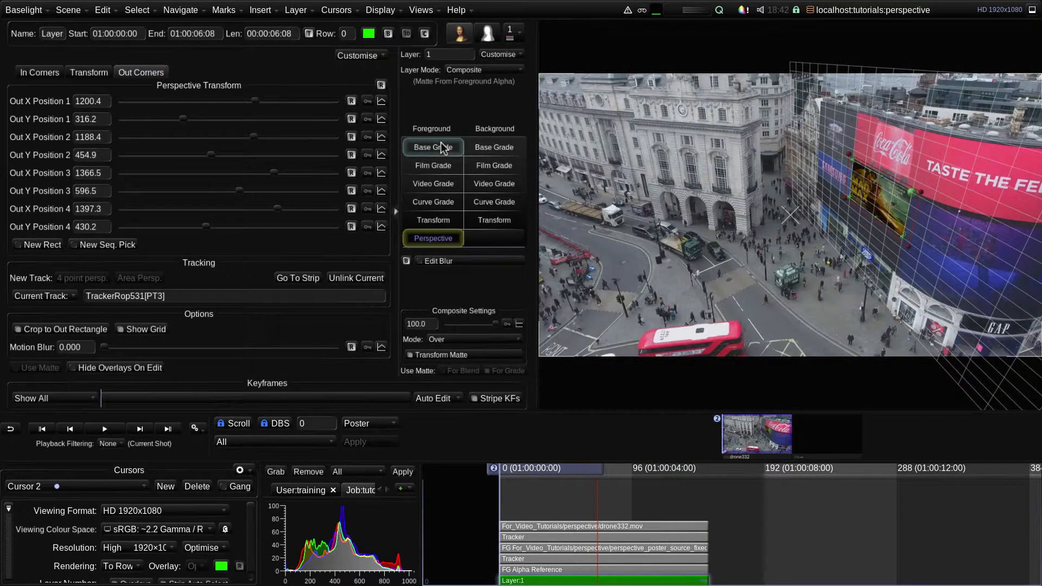
Base-grade the foreground with Balance -0.080 and warm the background with Balance 0.192 and Contrast 1.148, checking the result in playback
left_click(441, 144)
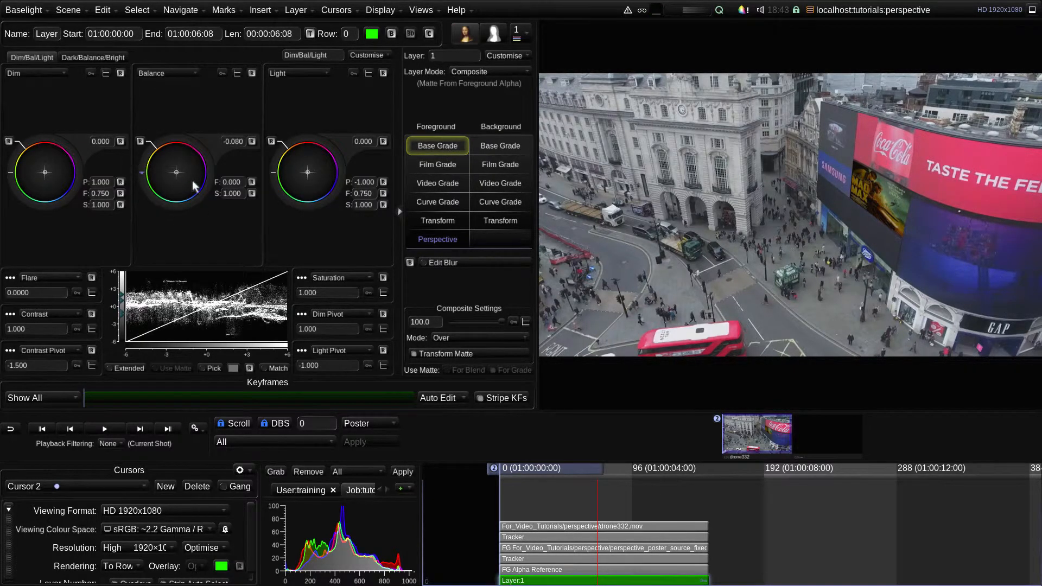
left_click(501, 145)
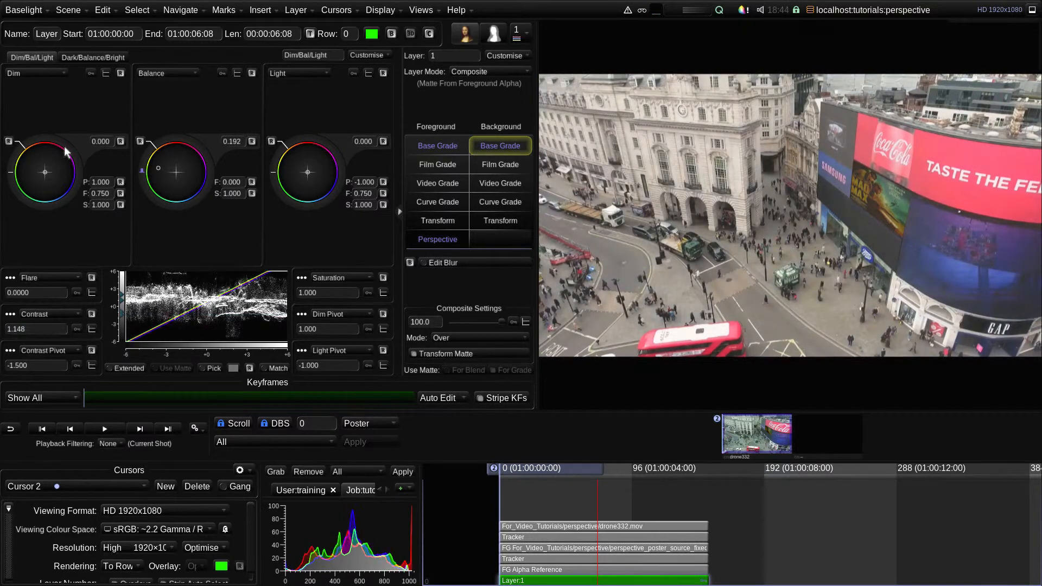
key("space")
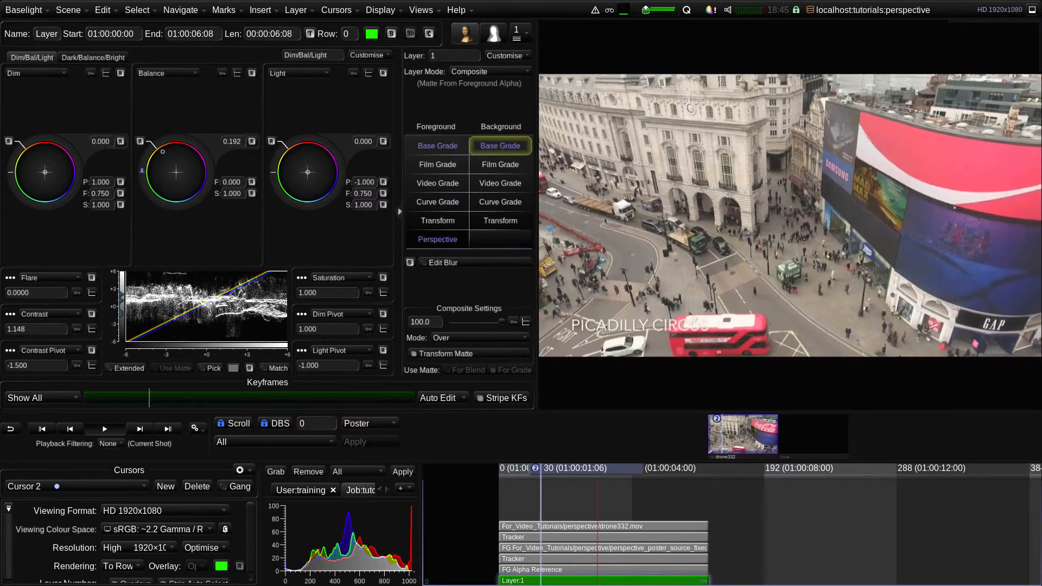